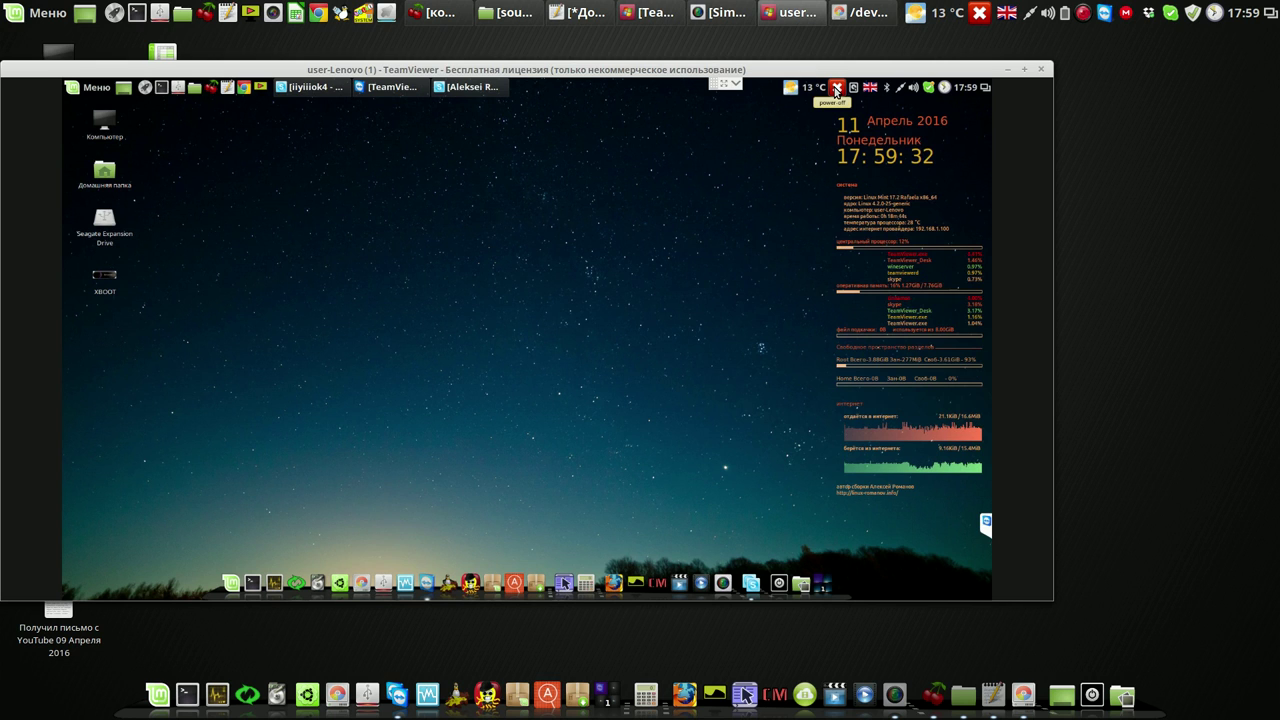
Start shutting down the first remote Linux Mint computer
click(836, 88)
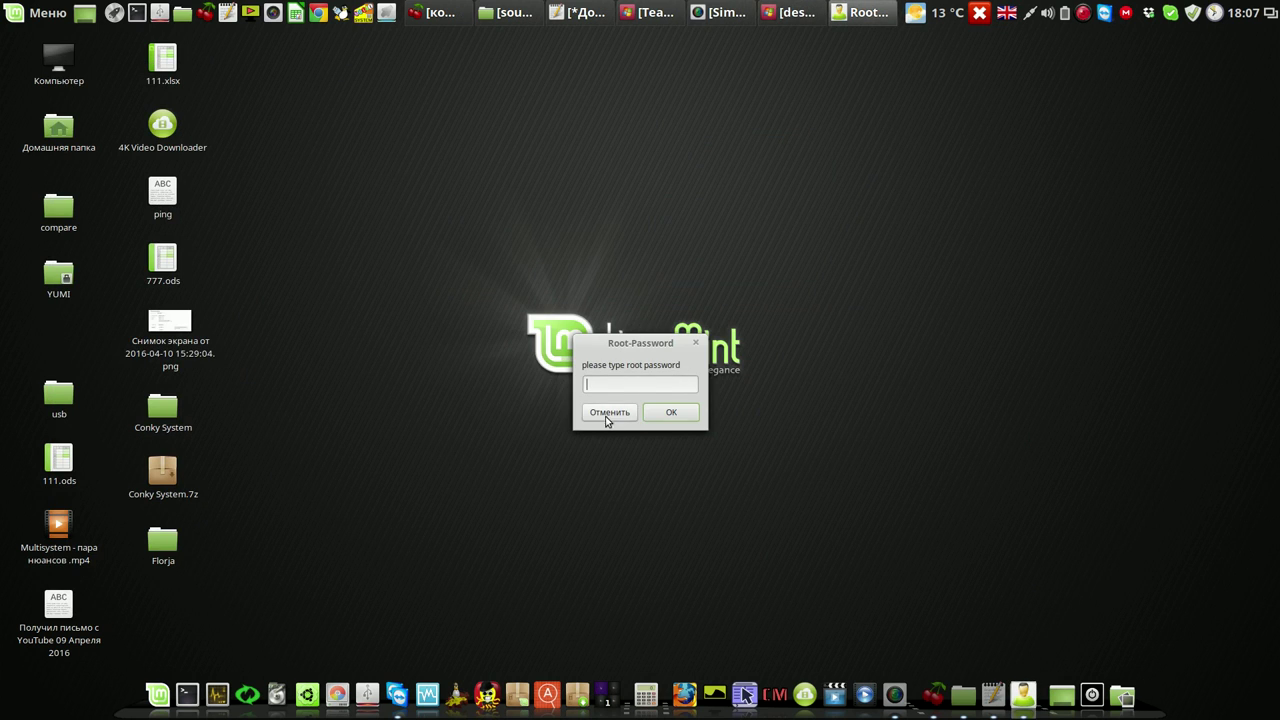
Cancel the Root-Password prompt and restore the TeamViewer session to the 'desktop' machine
click(607, 413)
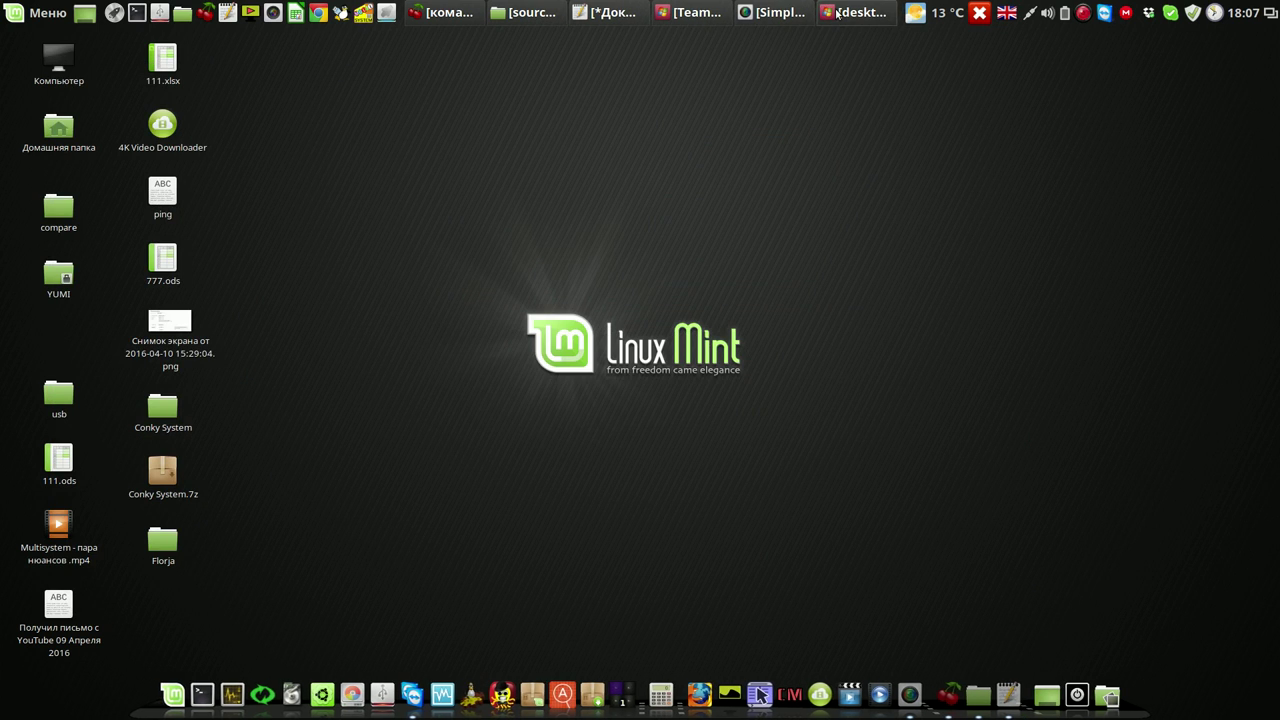
click(855, 12)
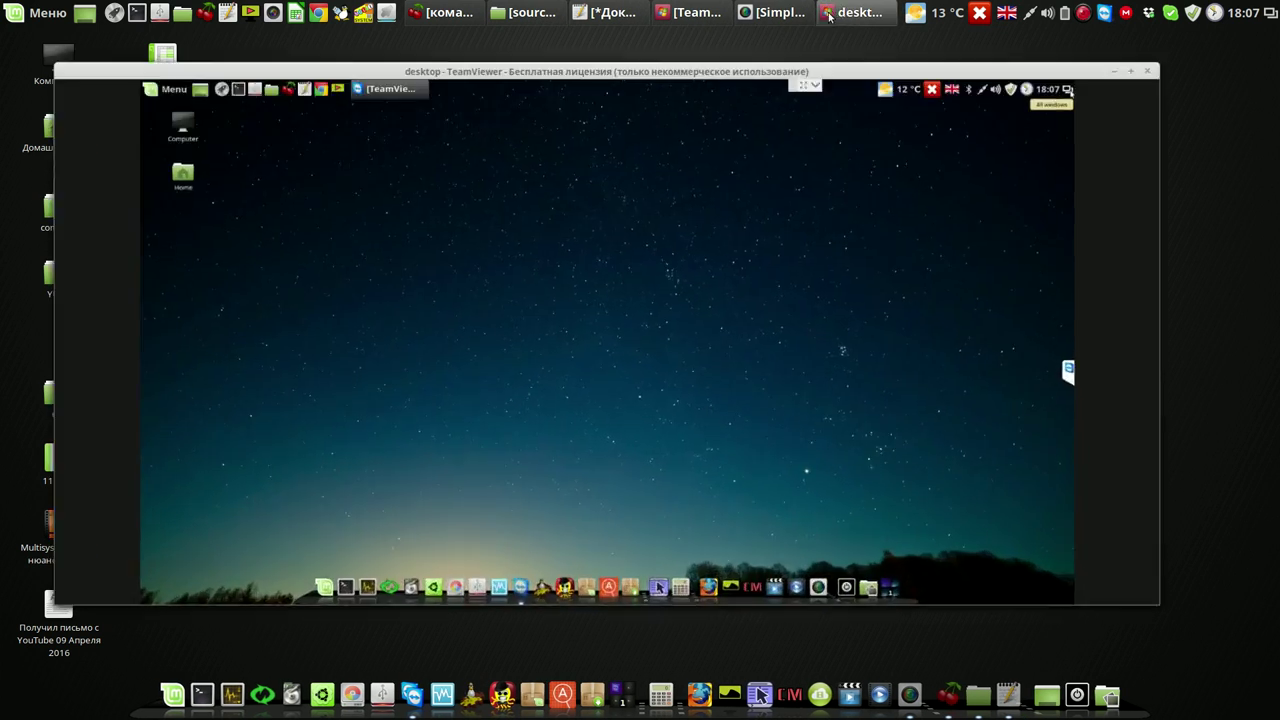
Launch Burg Manager from the remote dock, authenticating with the root password
click(563, 590)
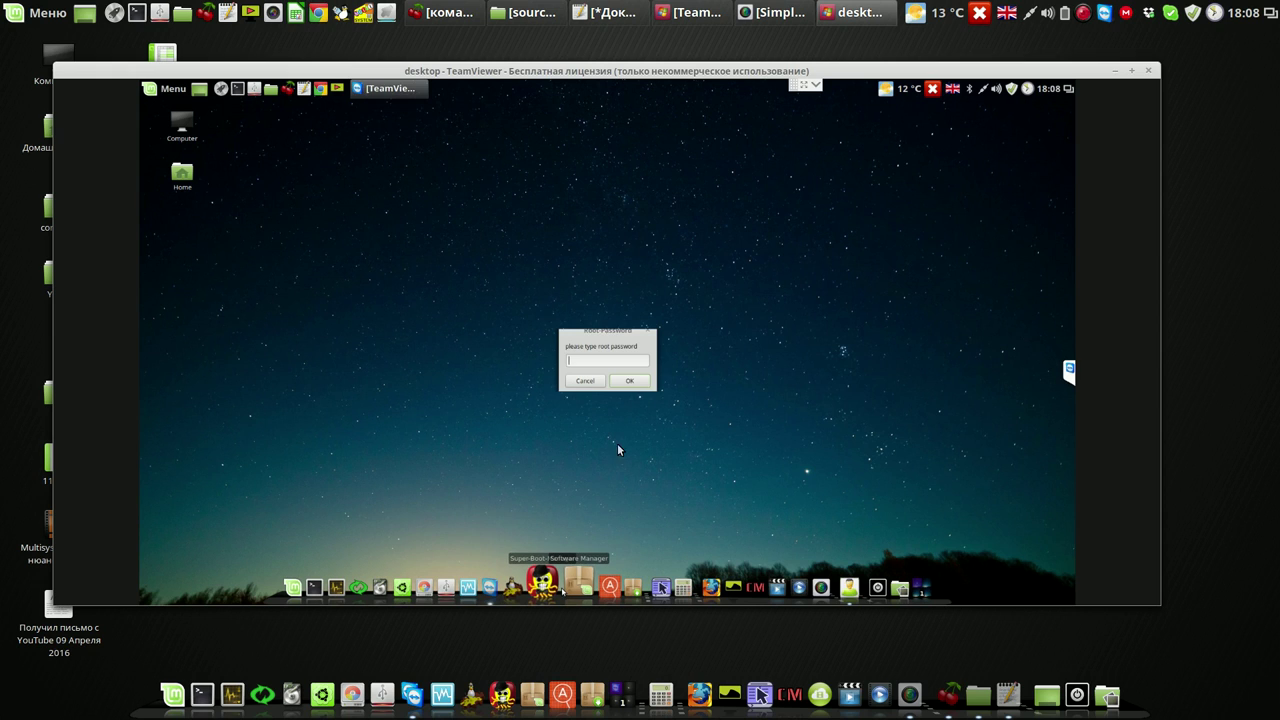
text(•)
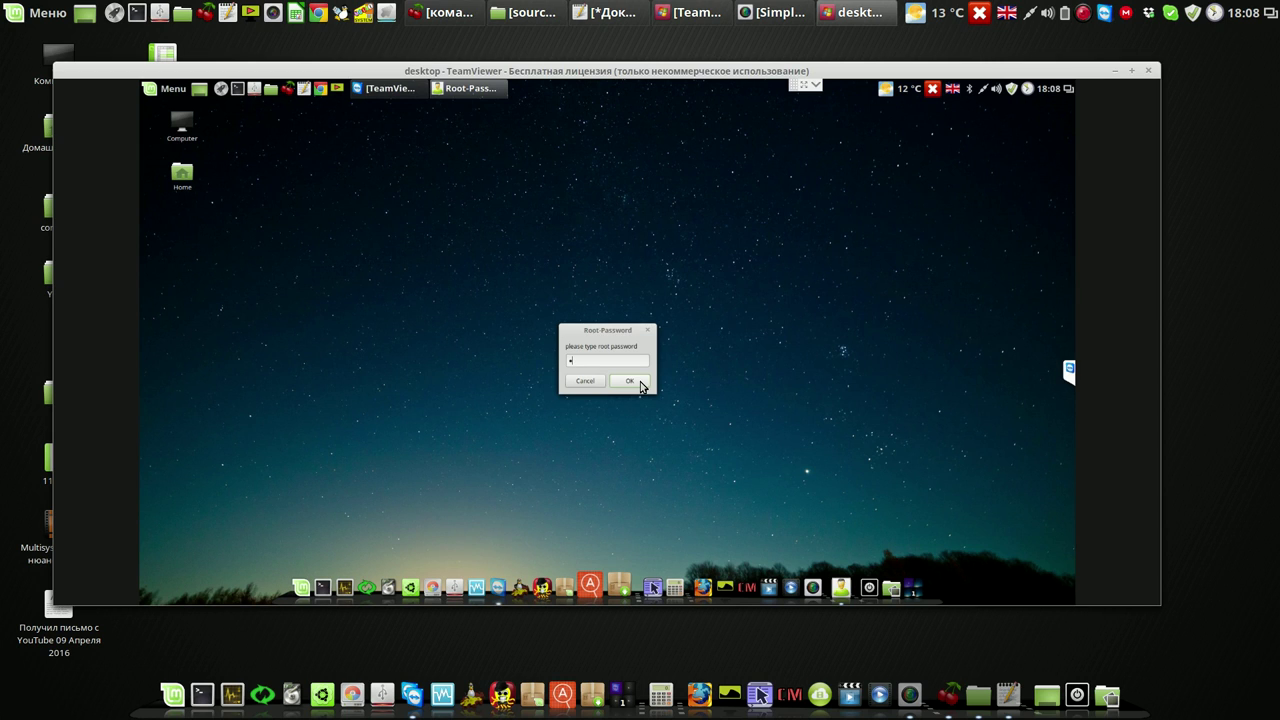
click(631, 381)
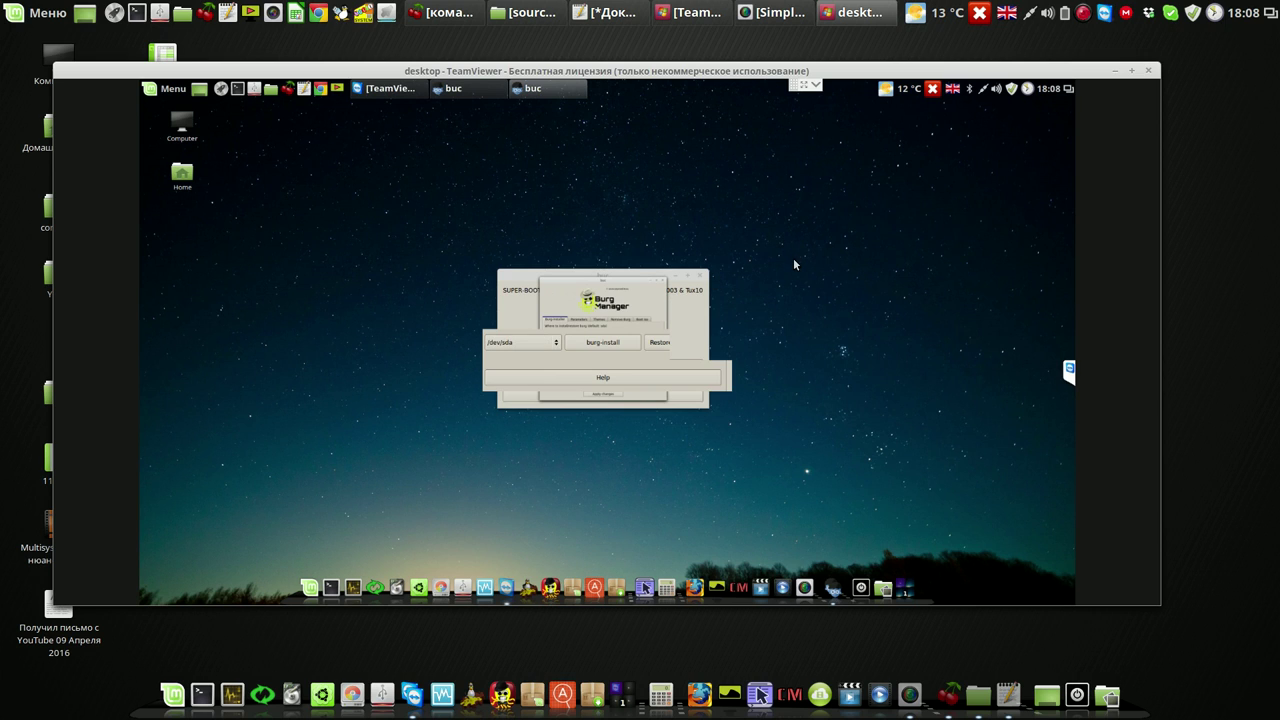
Check the /dev/sda partitions in GParted, then start burg-install onto /dev/sda
click(439, 582)
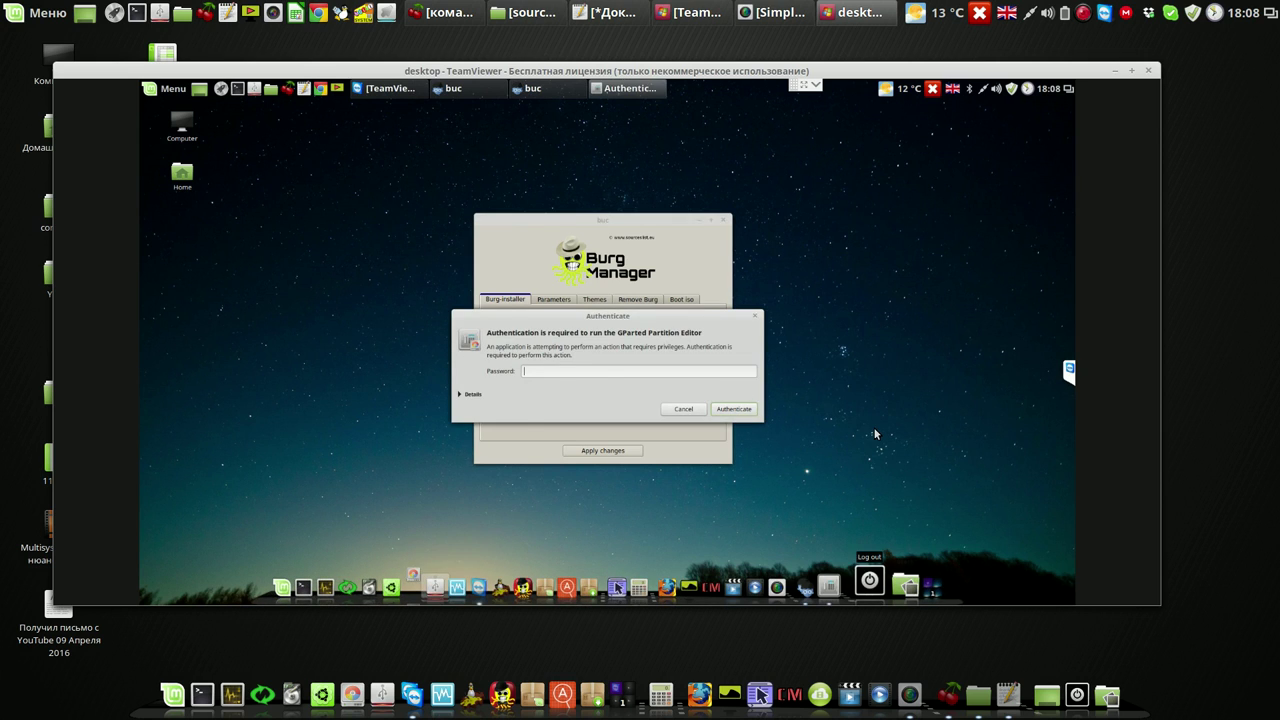
key(Escape)
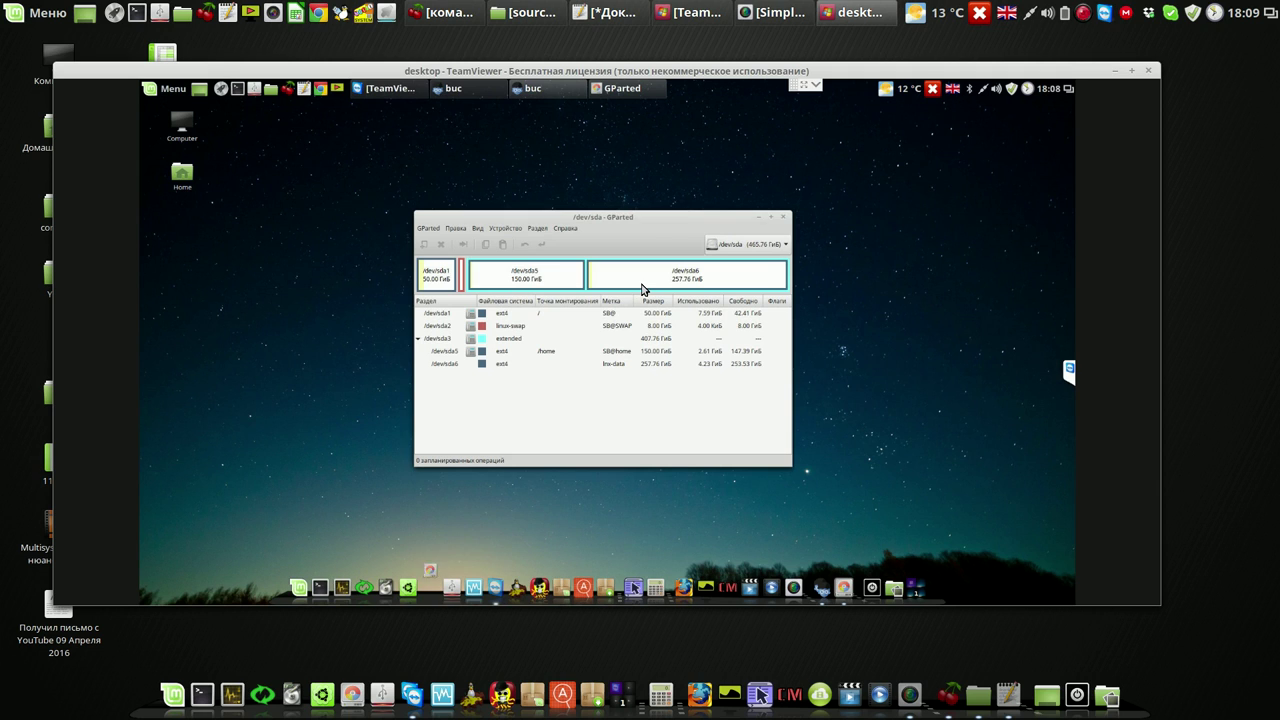
click(768, 218)
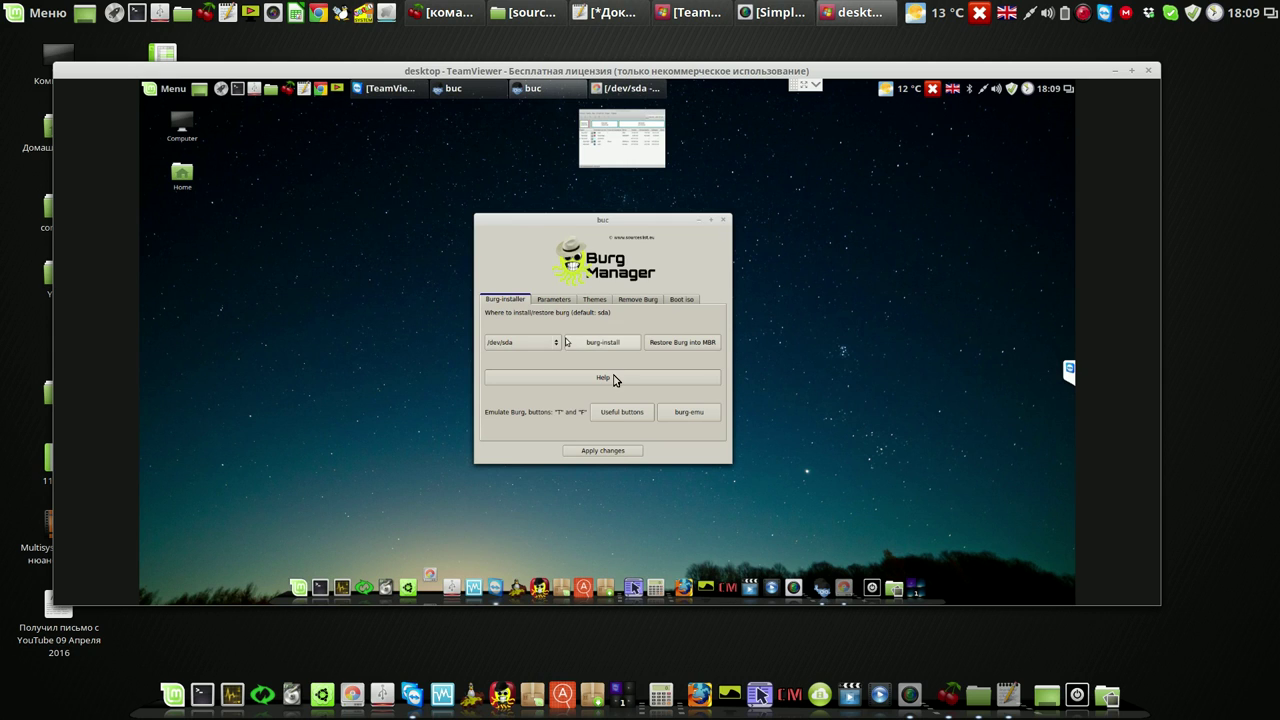
click(617, 346)
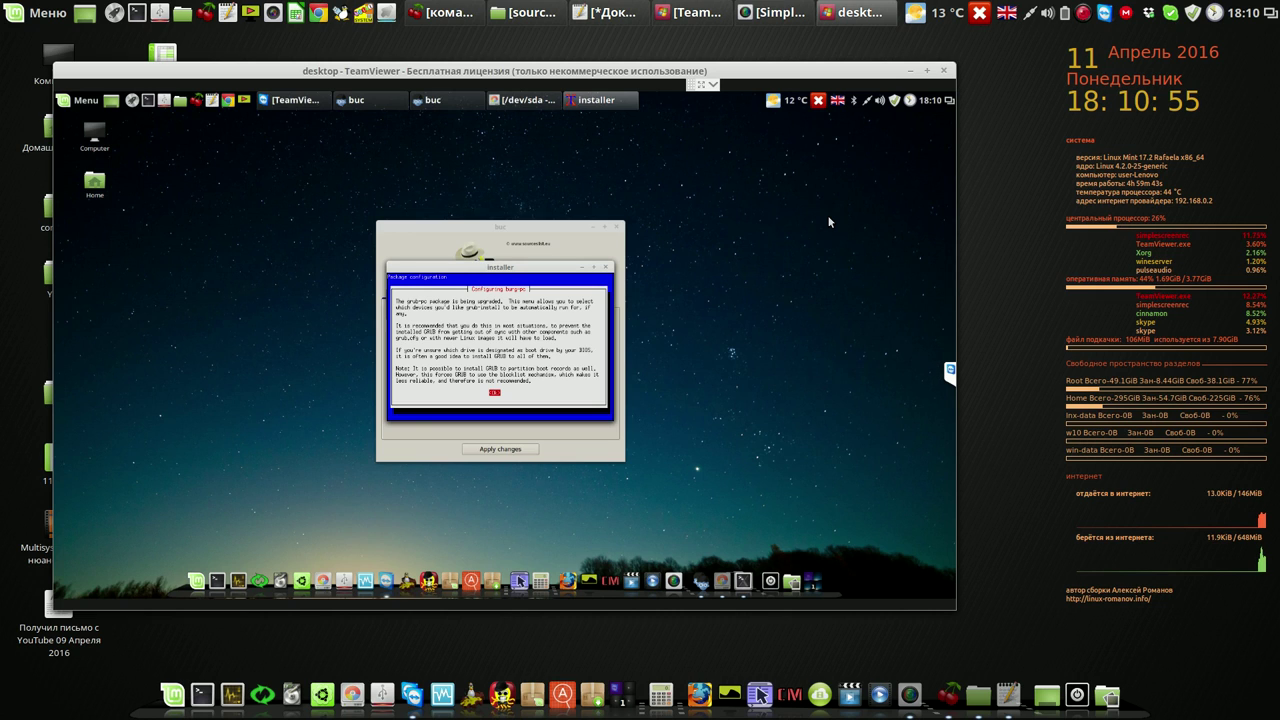
Accept the package configuration notice and install device, then close the BURG success message
key(Return)
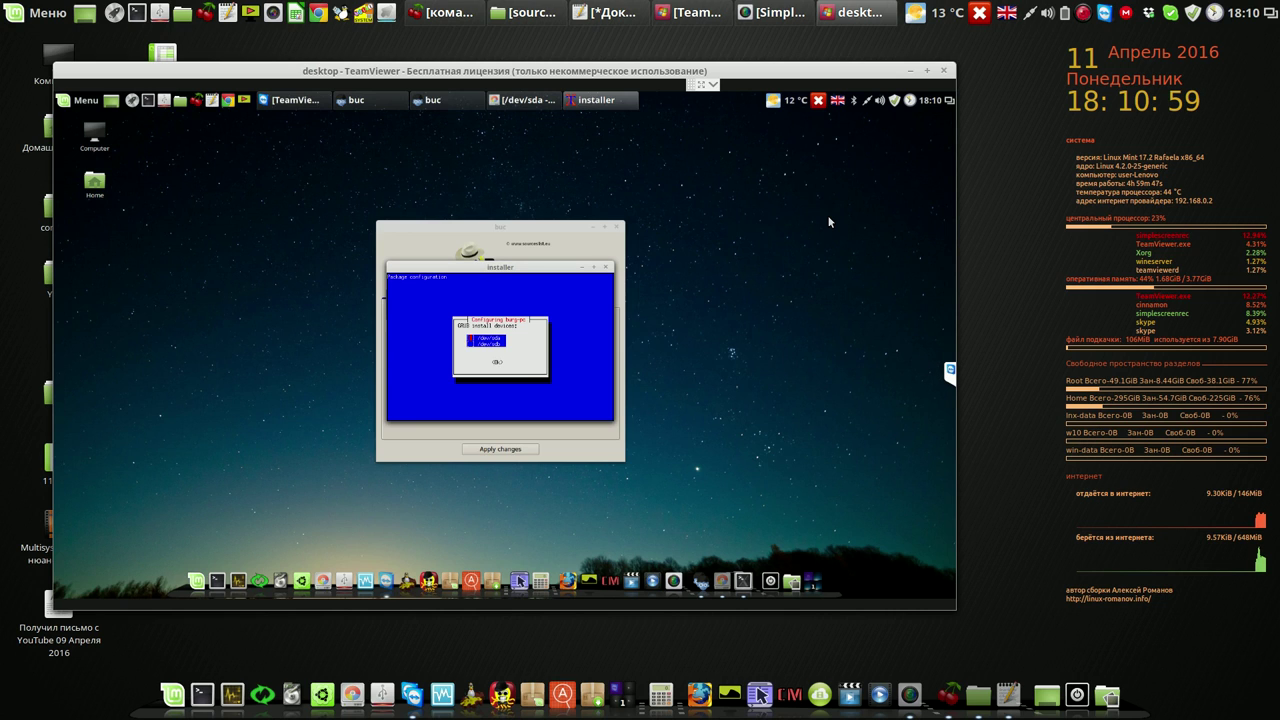
key(Return)
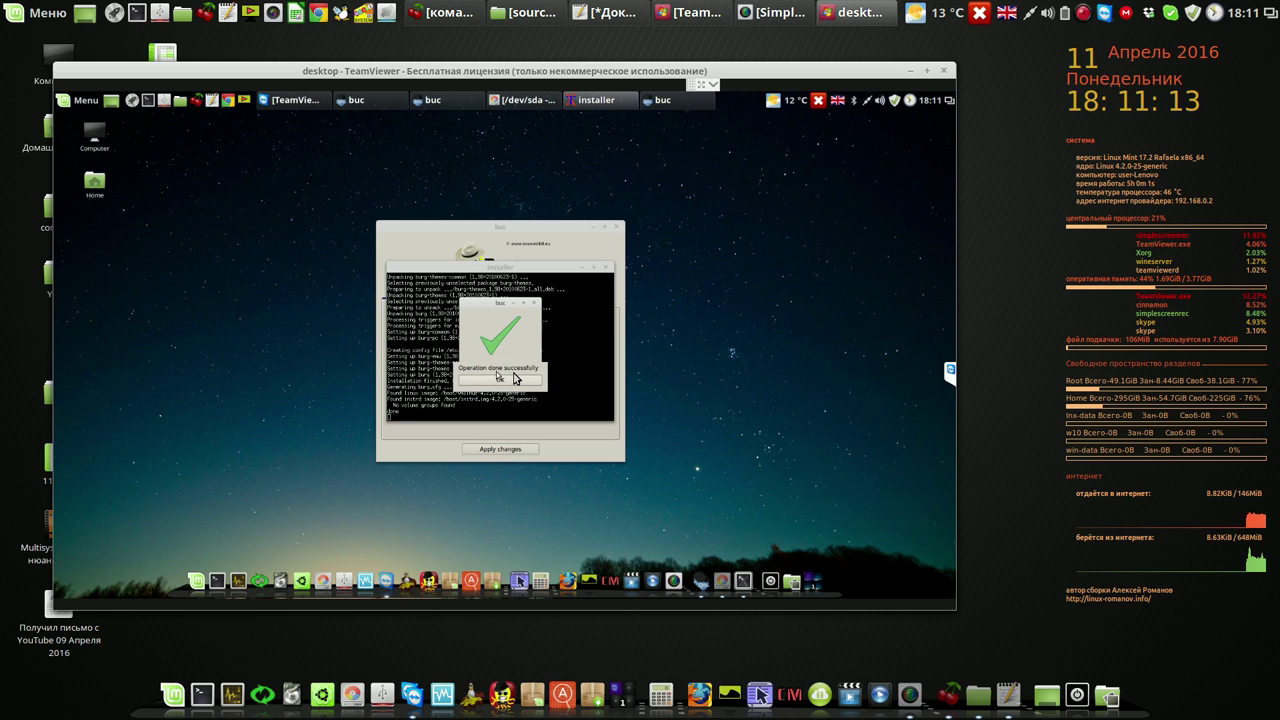
click(514, 377)
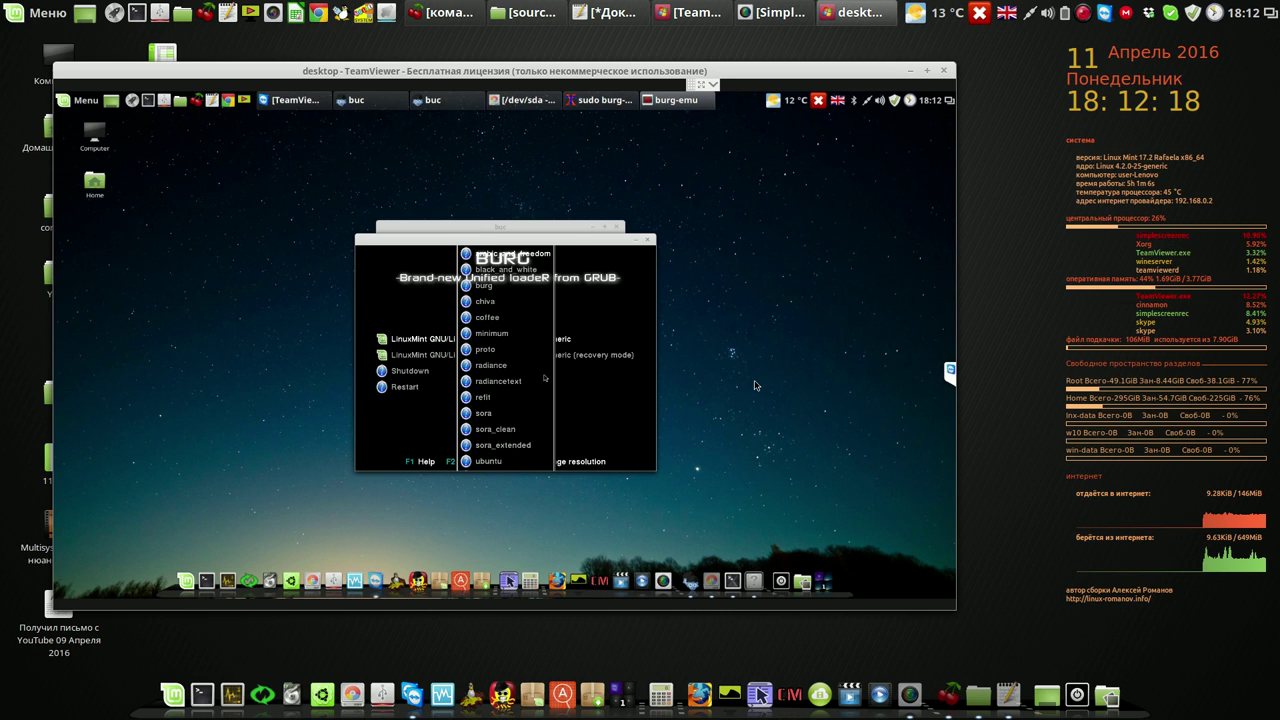
Select the refit theme in the burg-emu boot menu preview
key(Down)
key(Down)
key(Down)
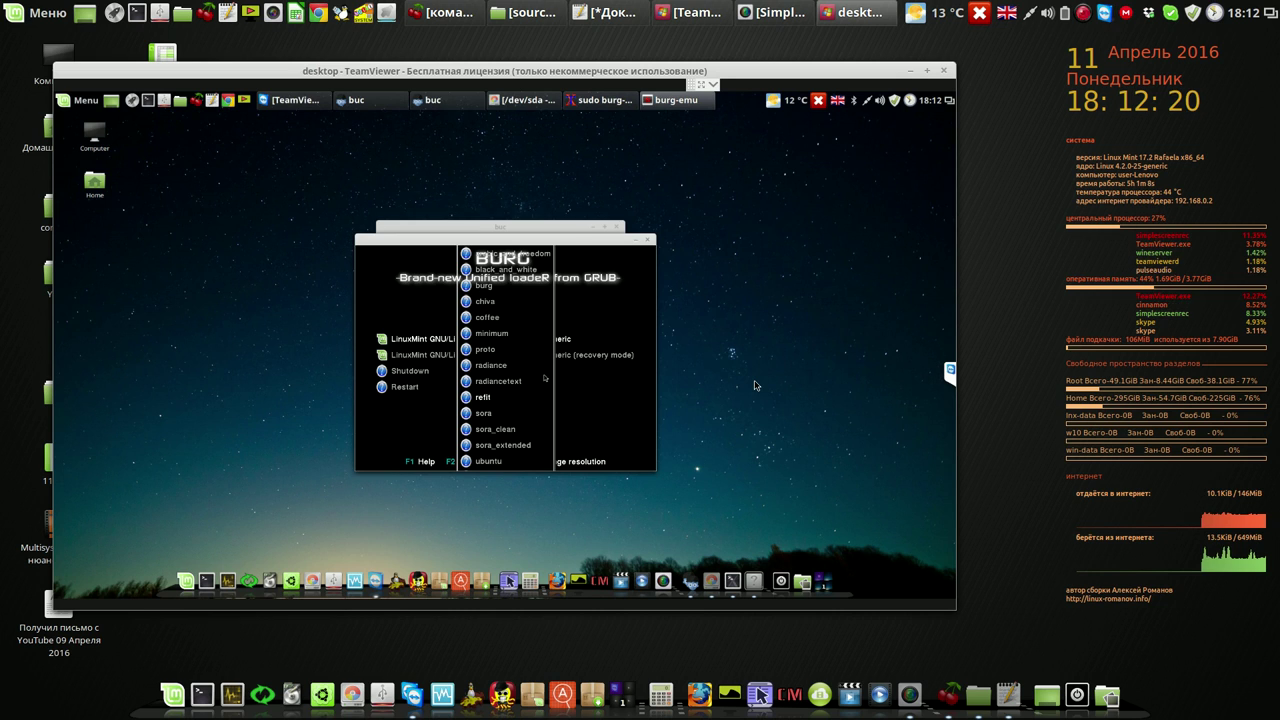
key(Return)
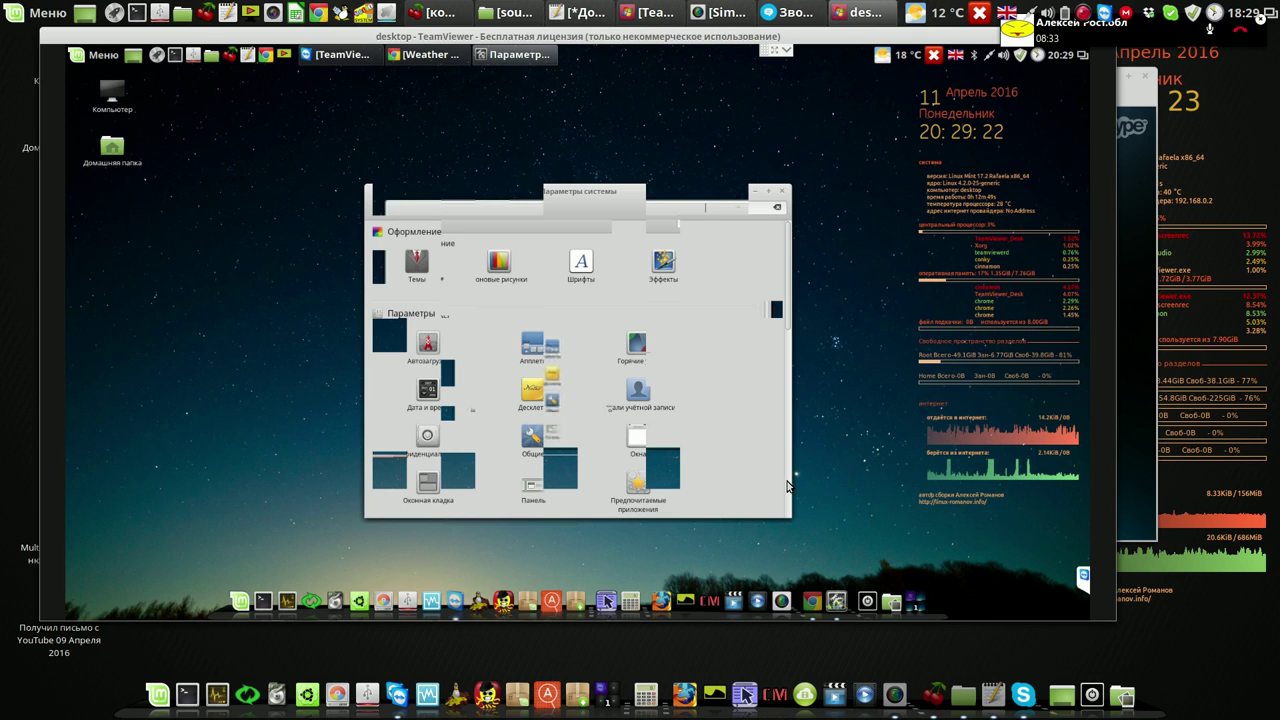
Launch Driver Manager from the Administration section and authenticate with the password
scroll(787, 486, down, 5)
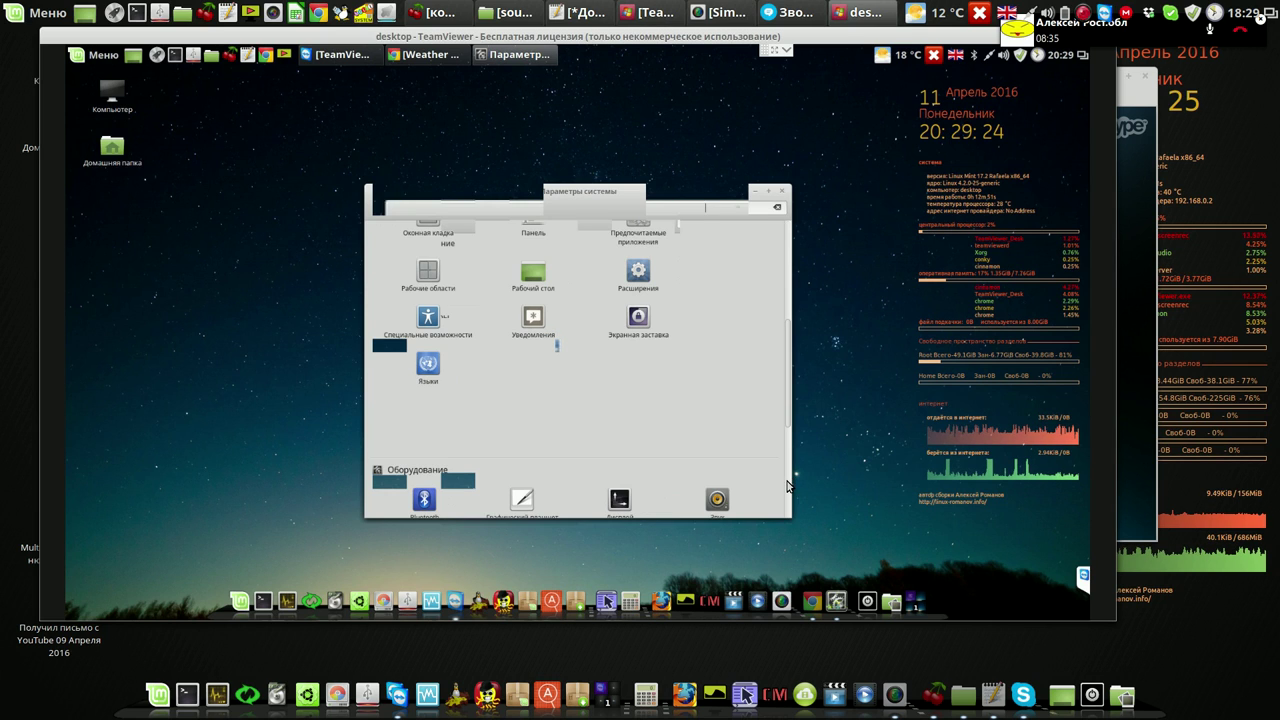
scroll(551, 337, down, 5)
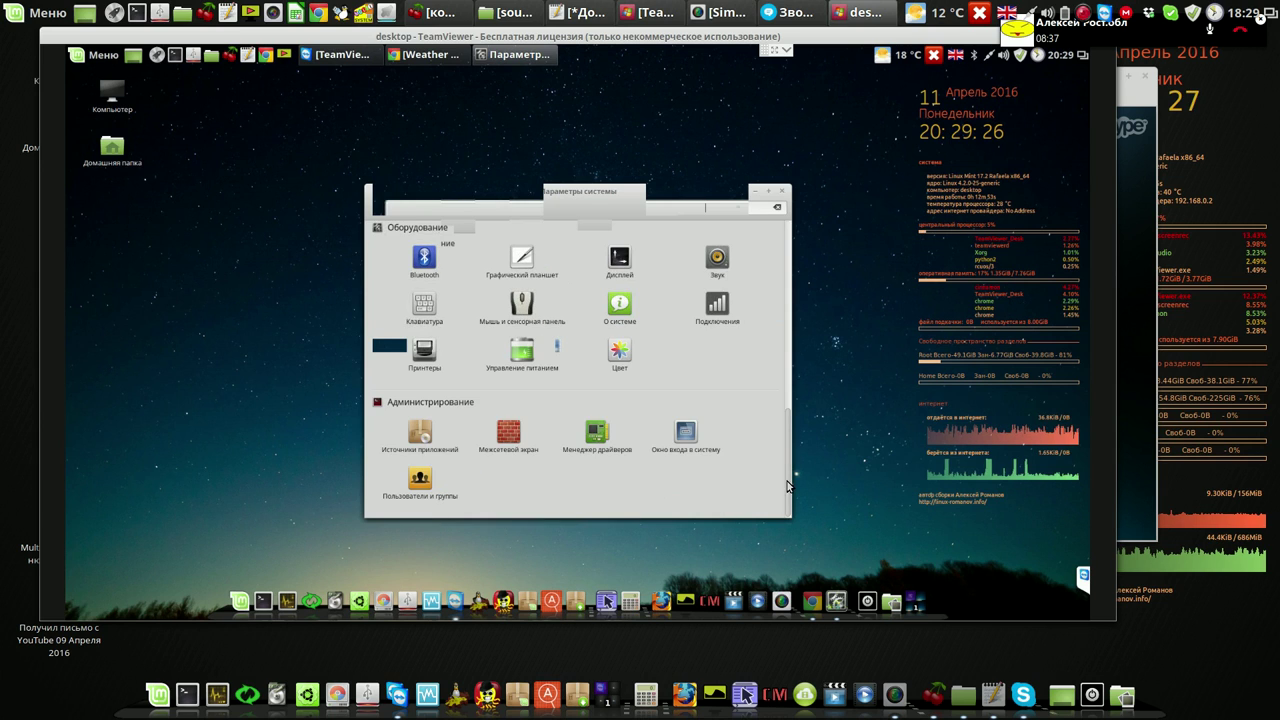
click(598, 438)
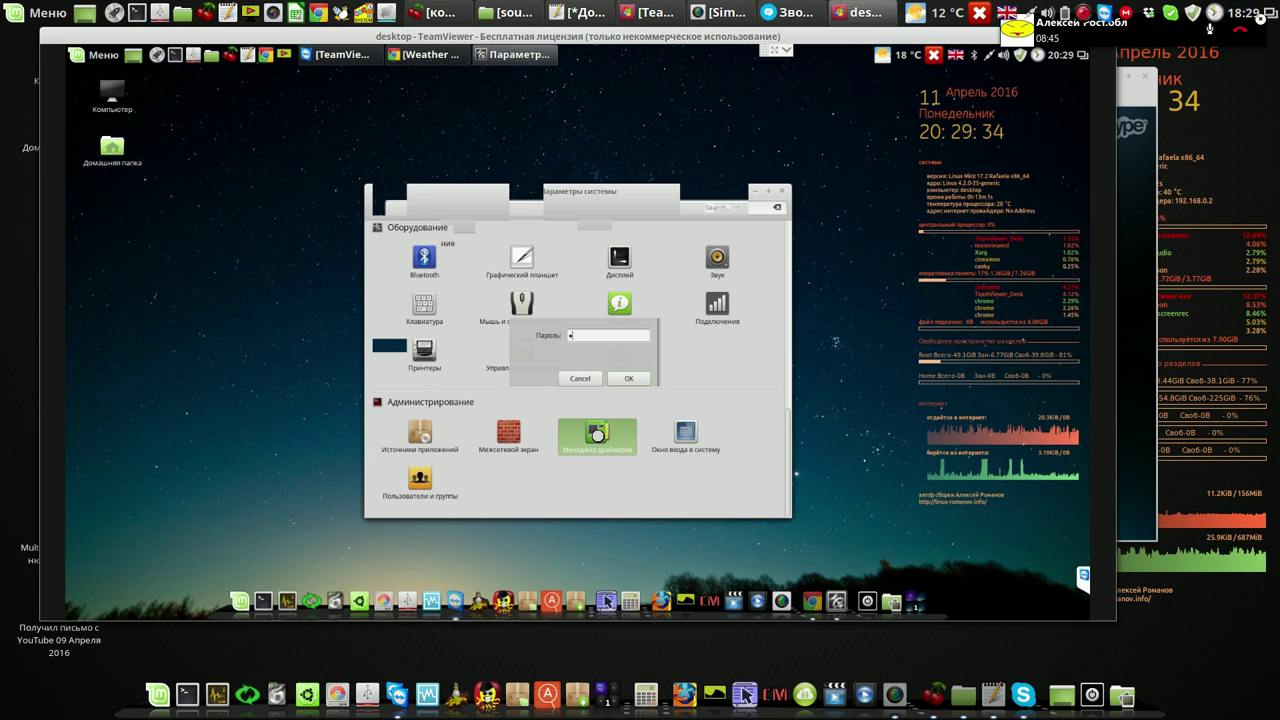
click(614, 381)
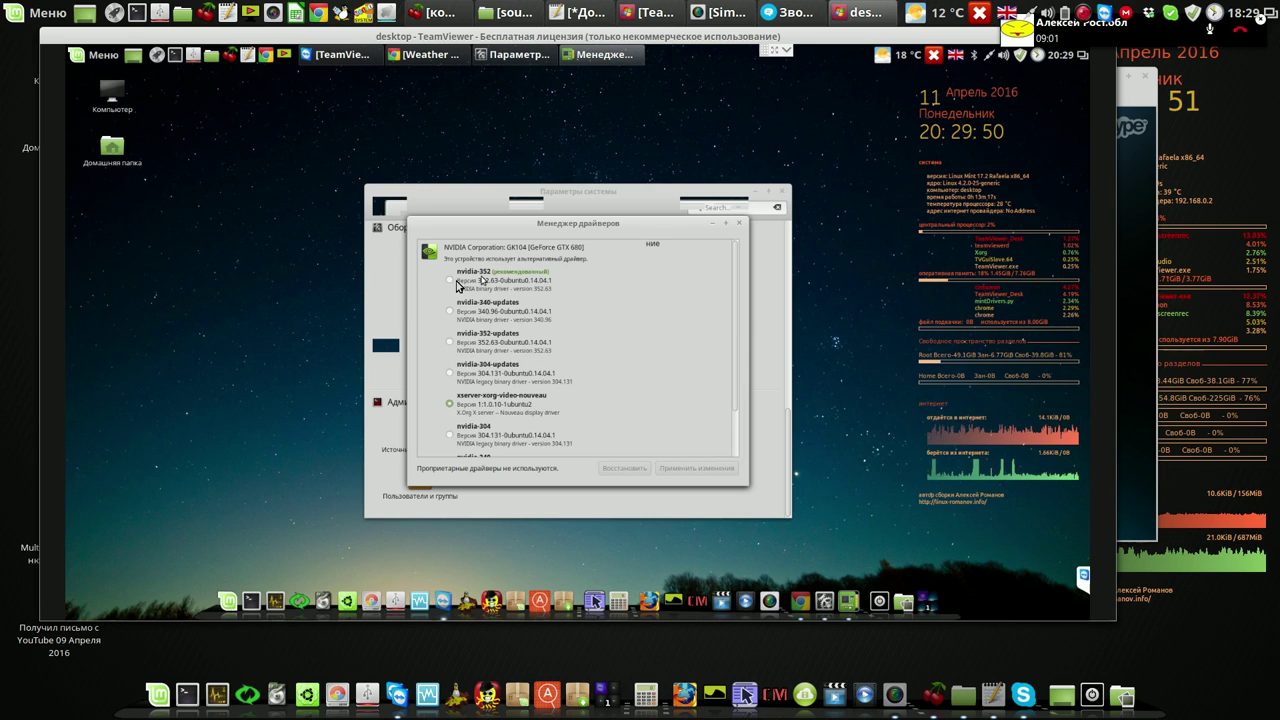
Apply the recommended nvidia-352 driver, decline NVIDIA X Server Settings, and close Driver Manager
click(450, 281)
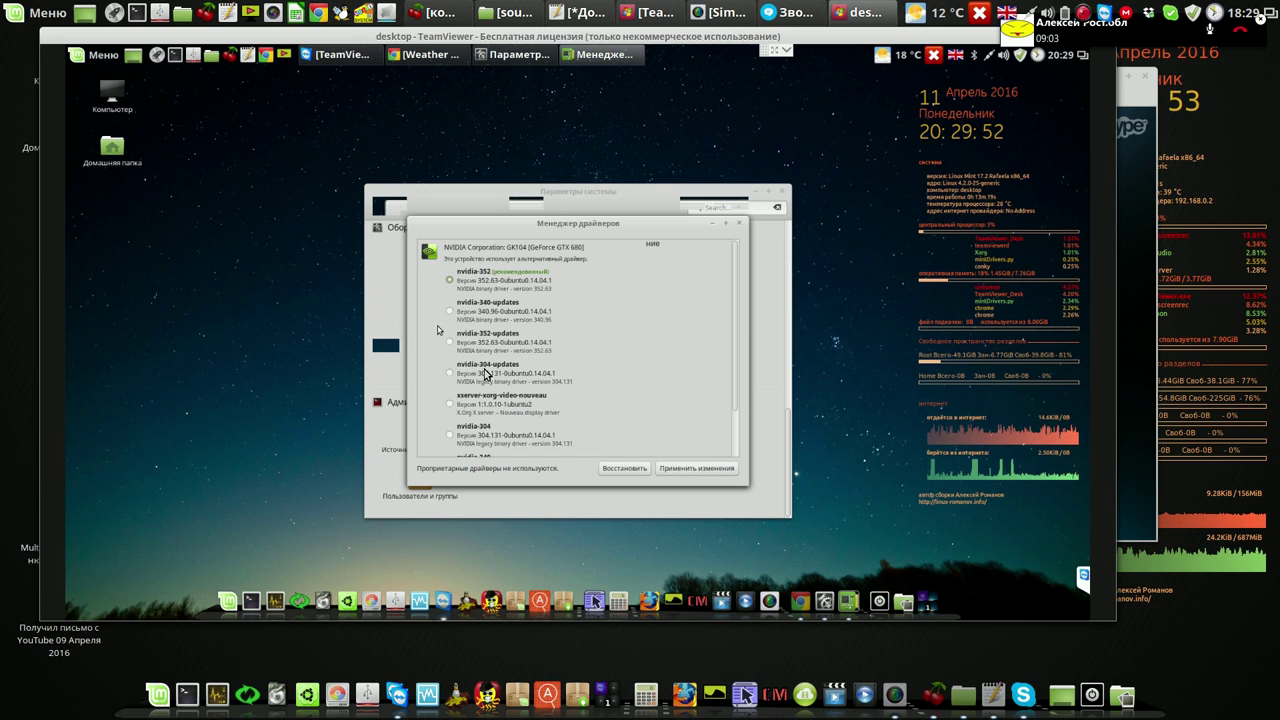
click(700, 471)
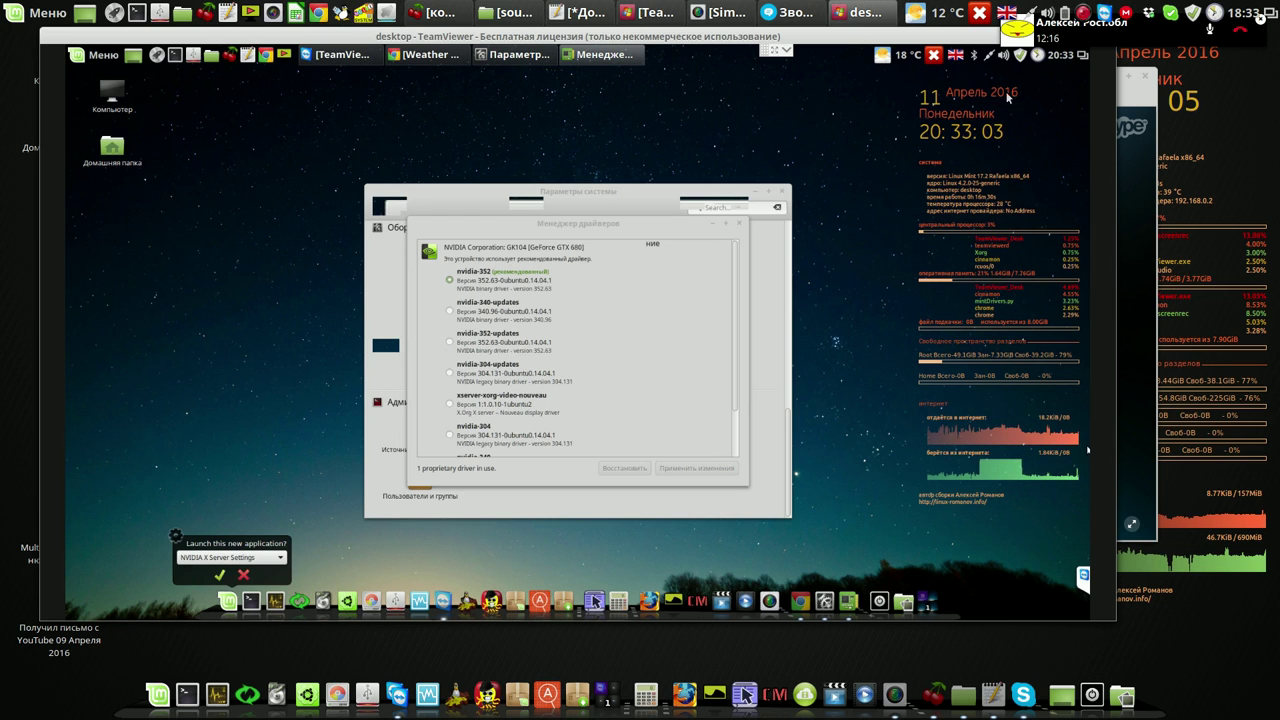
click(244, 575)
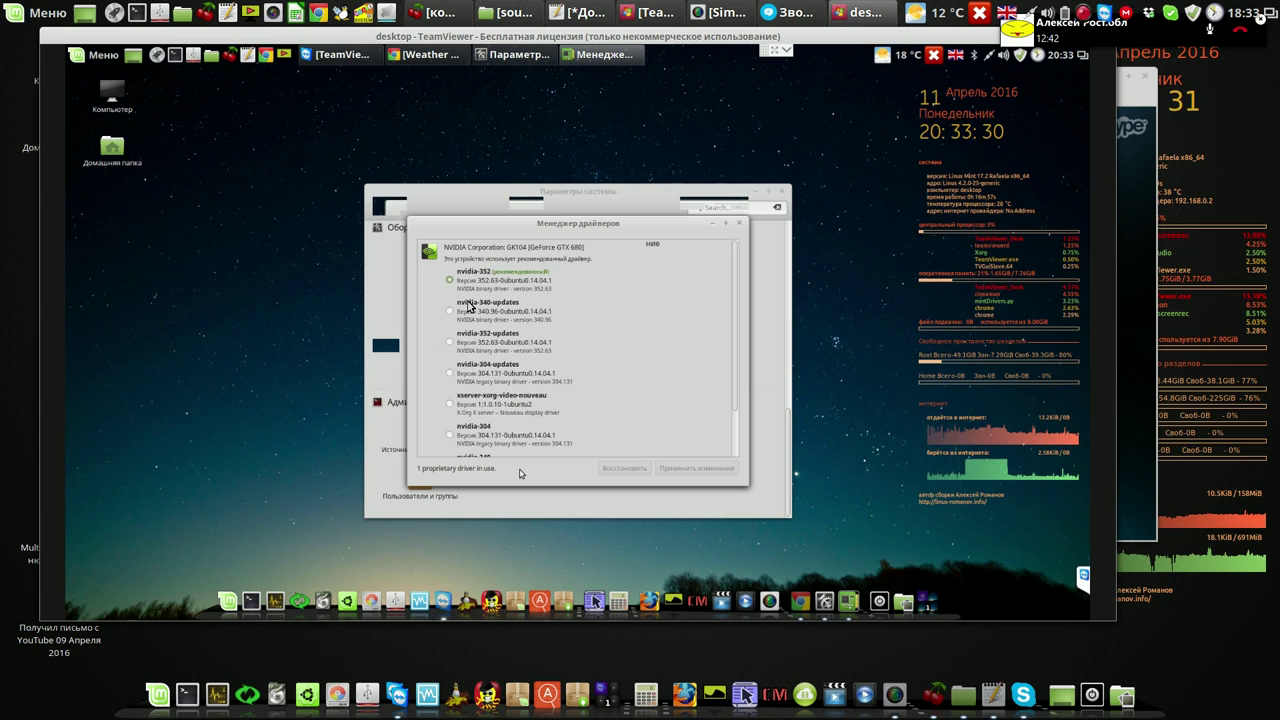
click(741, 226)
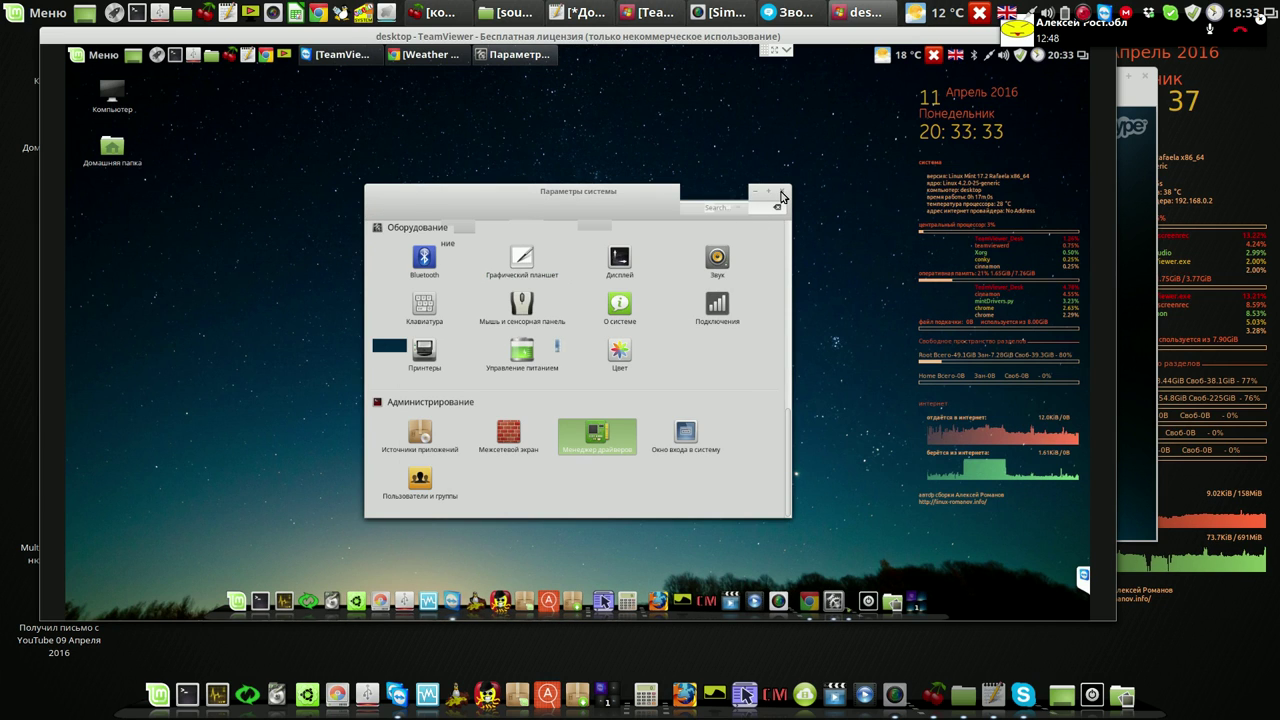
Close System Settings and restart the remote Linux Mint PC with Перезагрузить
click(782, 193)
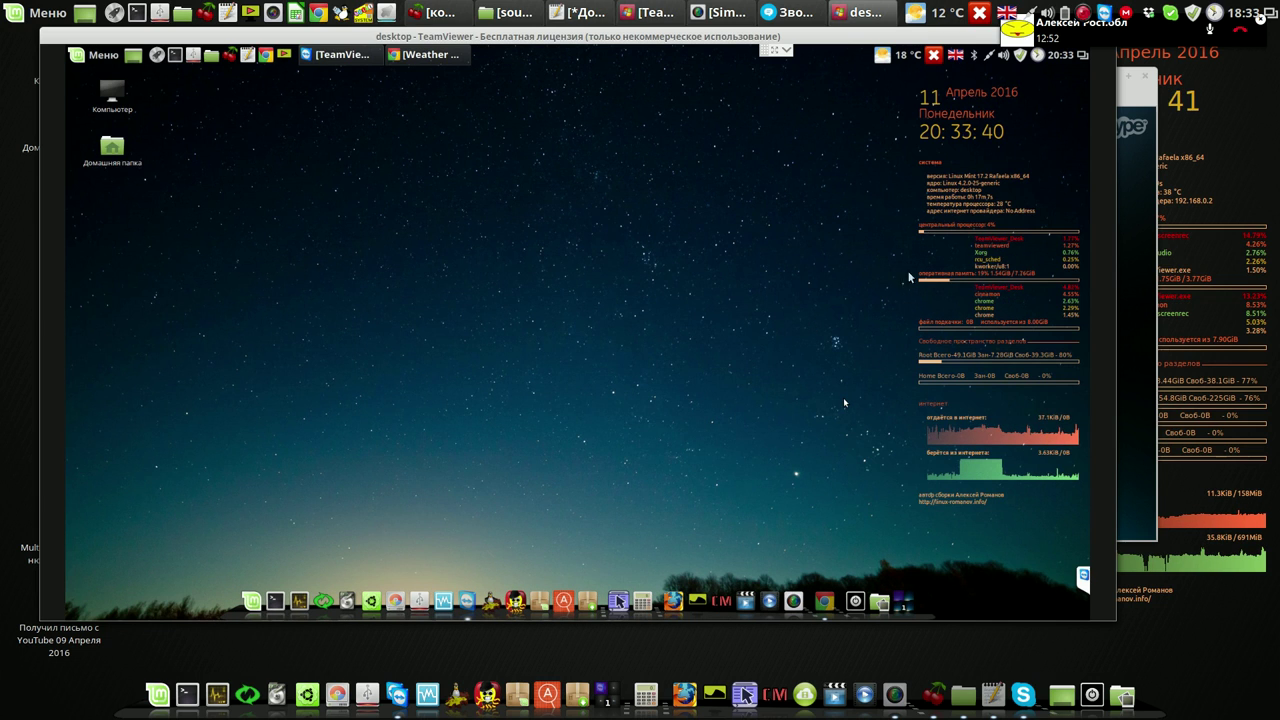
click(934, 56)
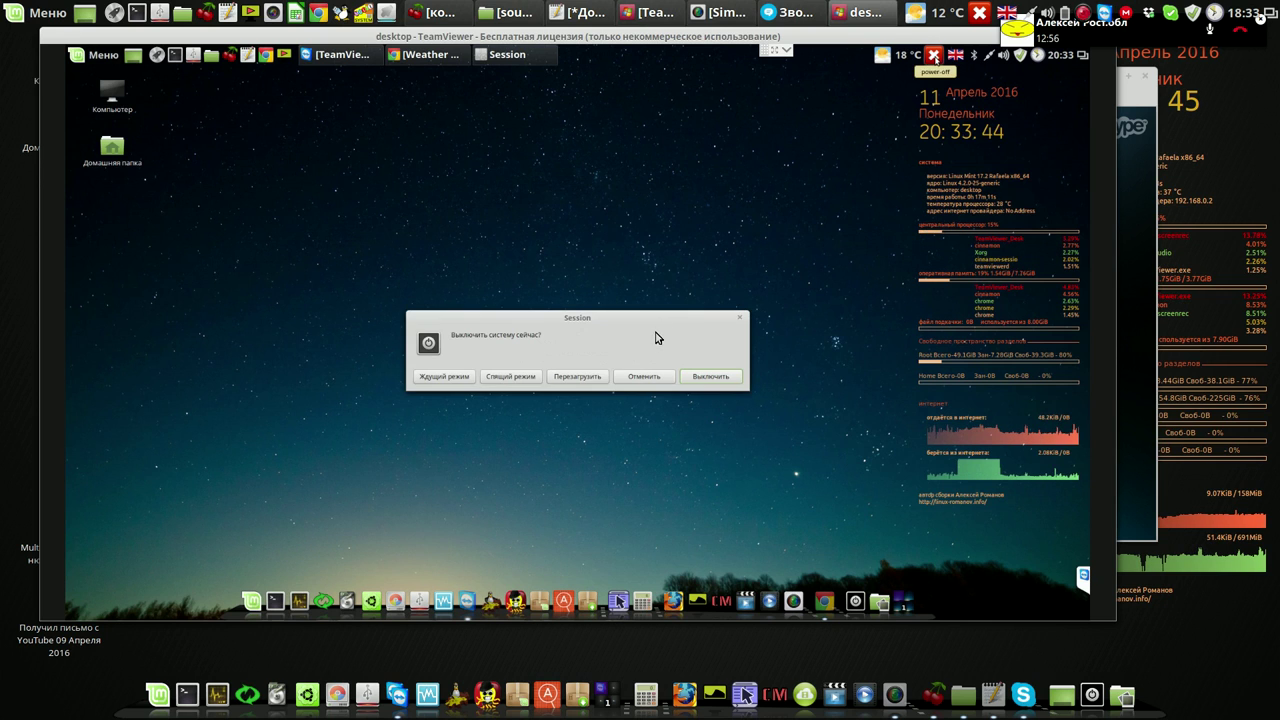
click(577, 380)
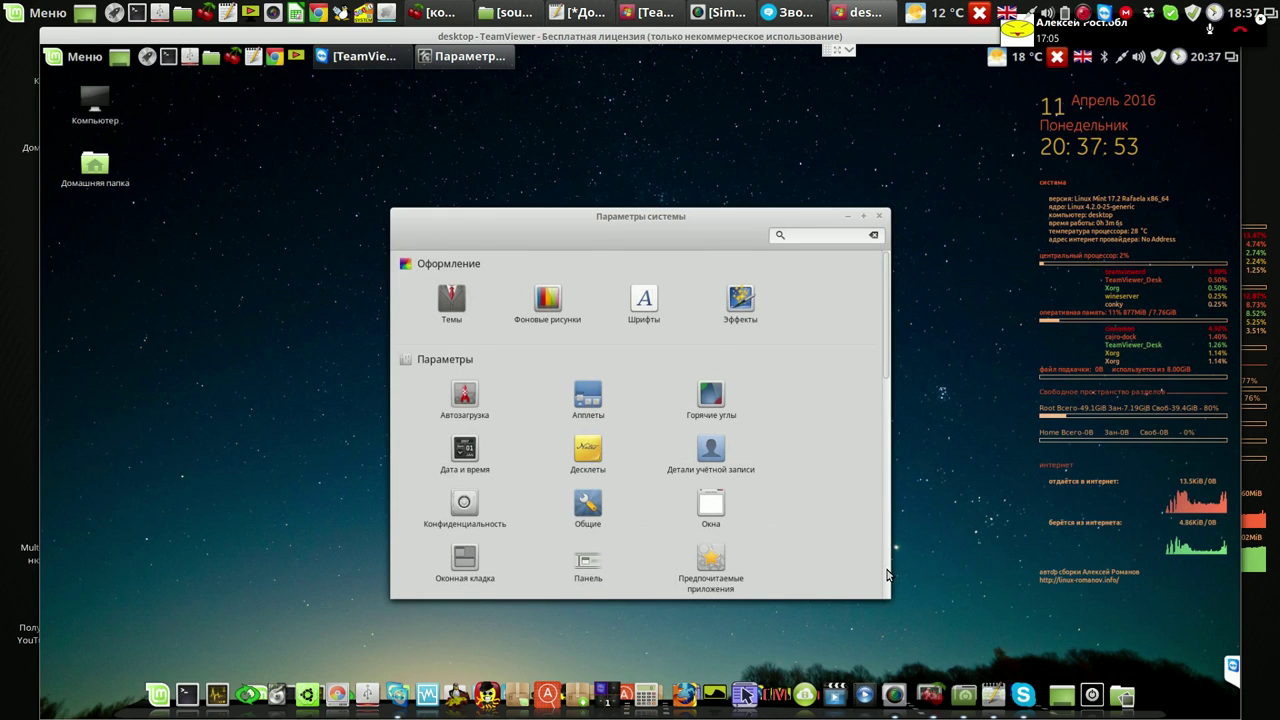
Open Пользователи и группы with the administrator password and show the user account's details
scroll(887, 575, down, 5)
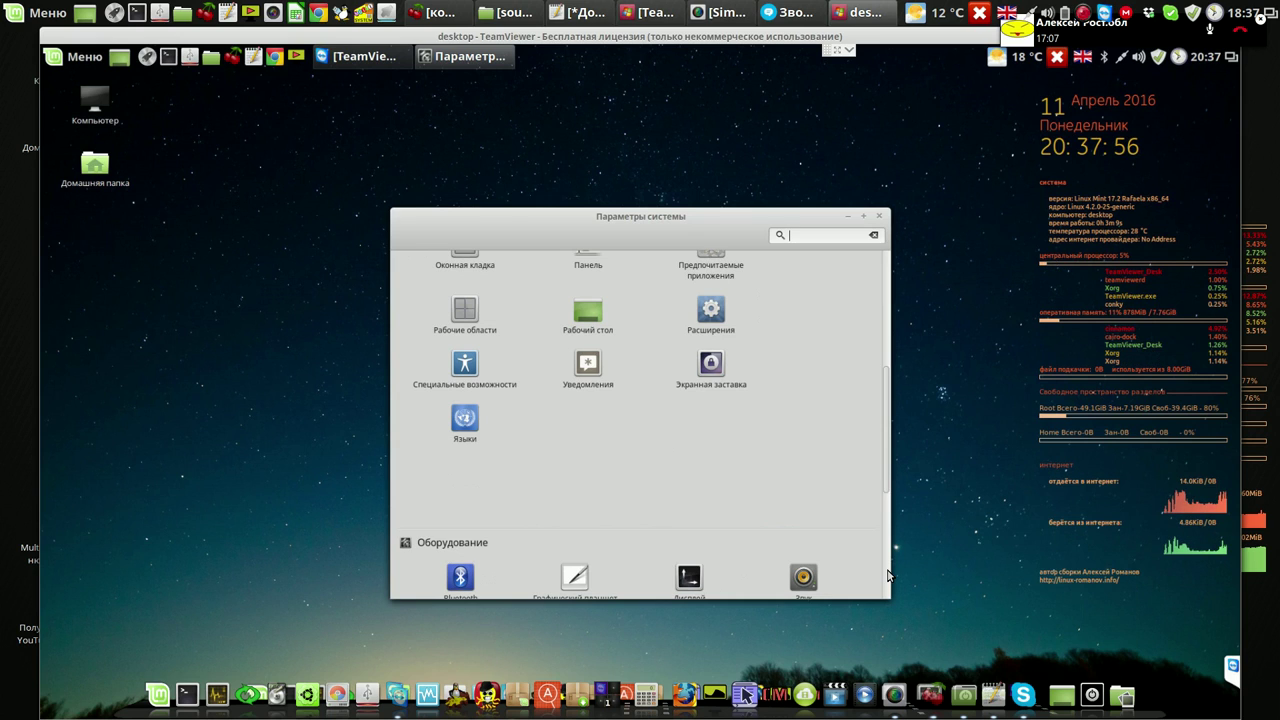
scroll(887, 575, down, 5)
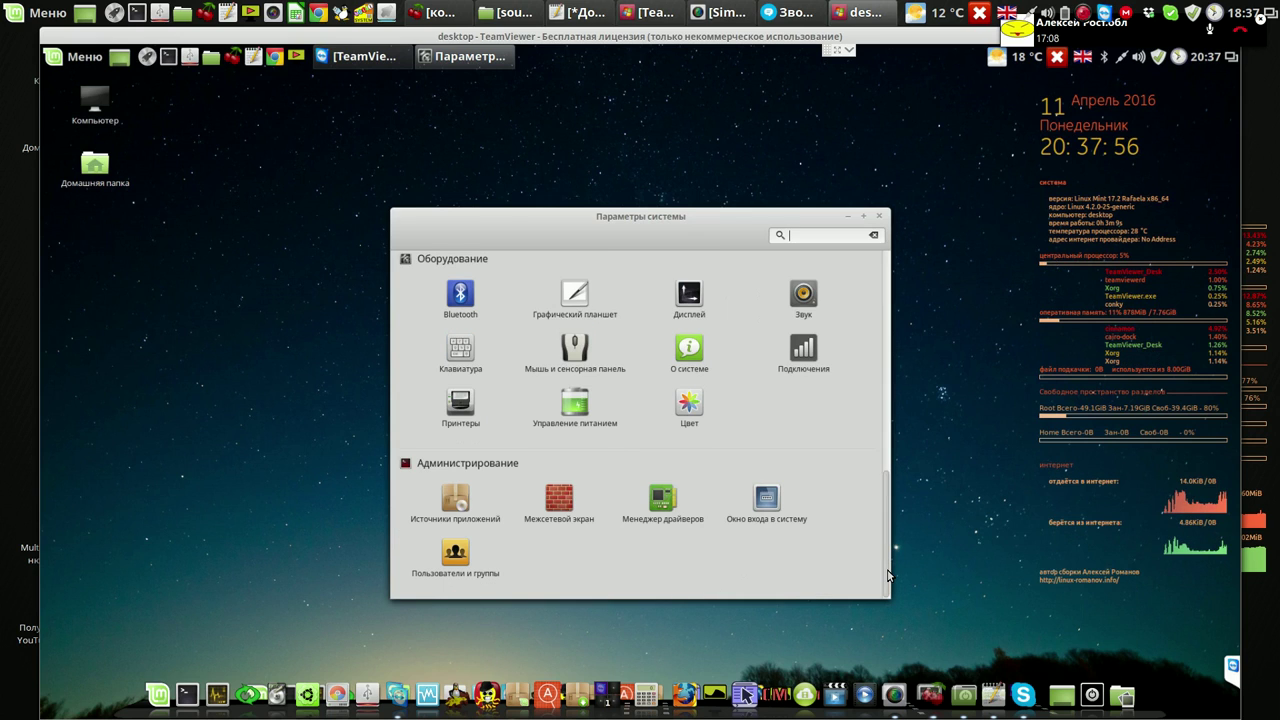
click(457, 558)
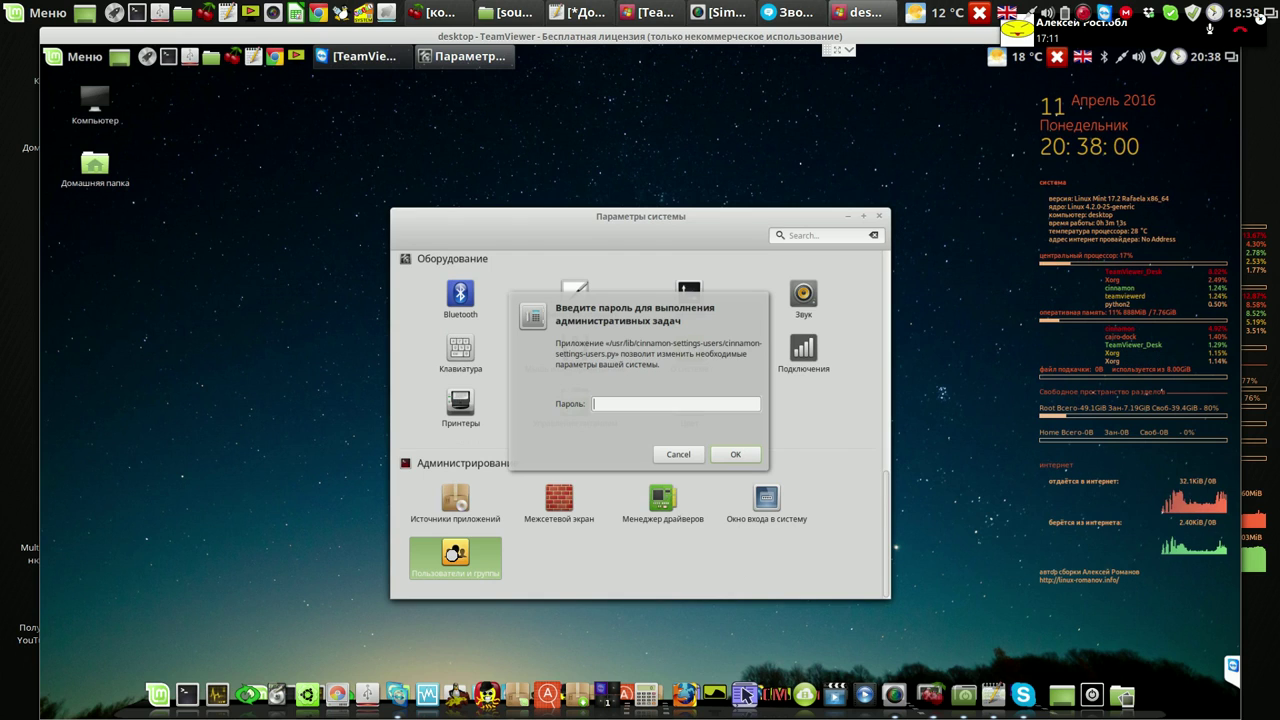
text(•)
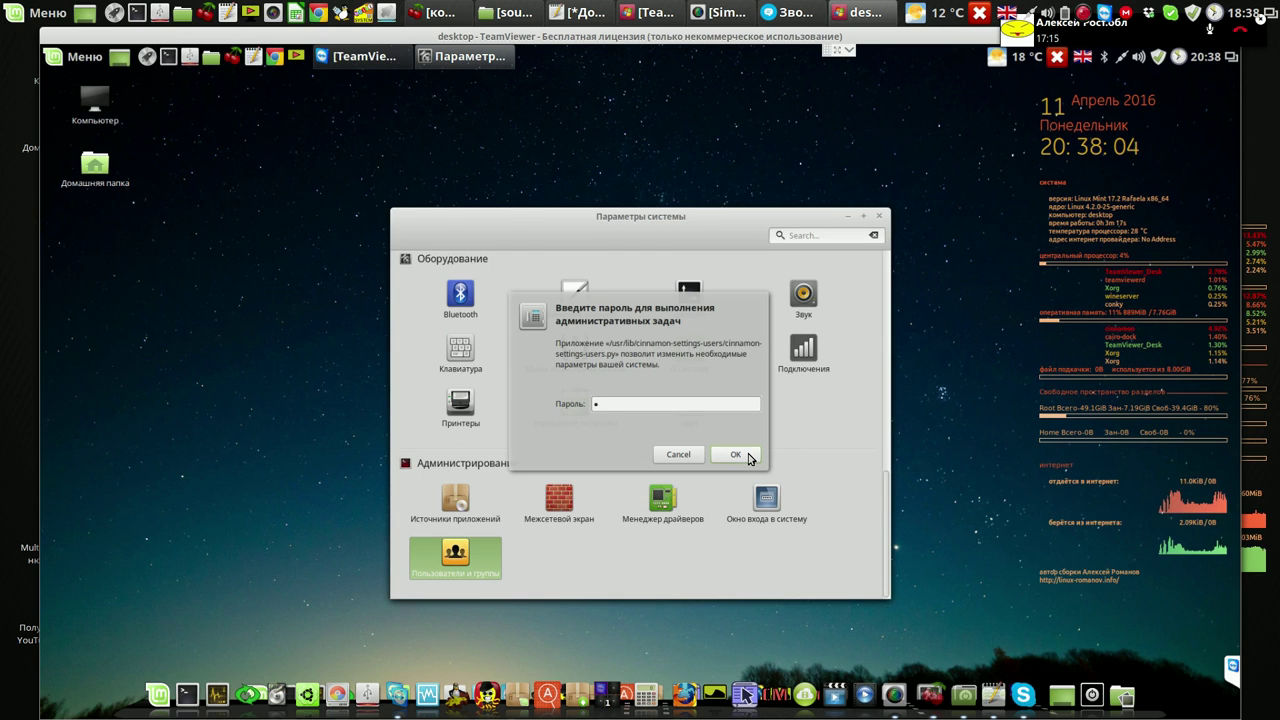
click(748, 456)
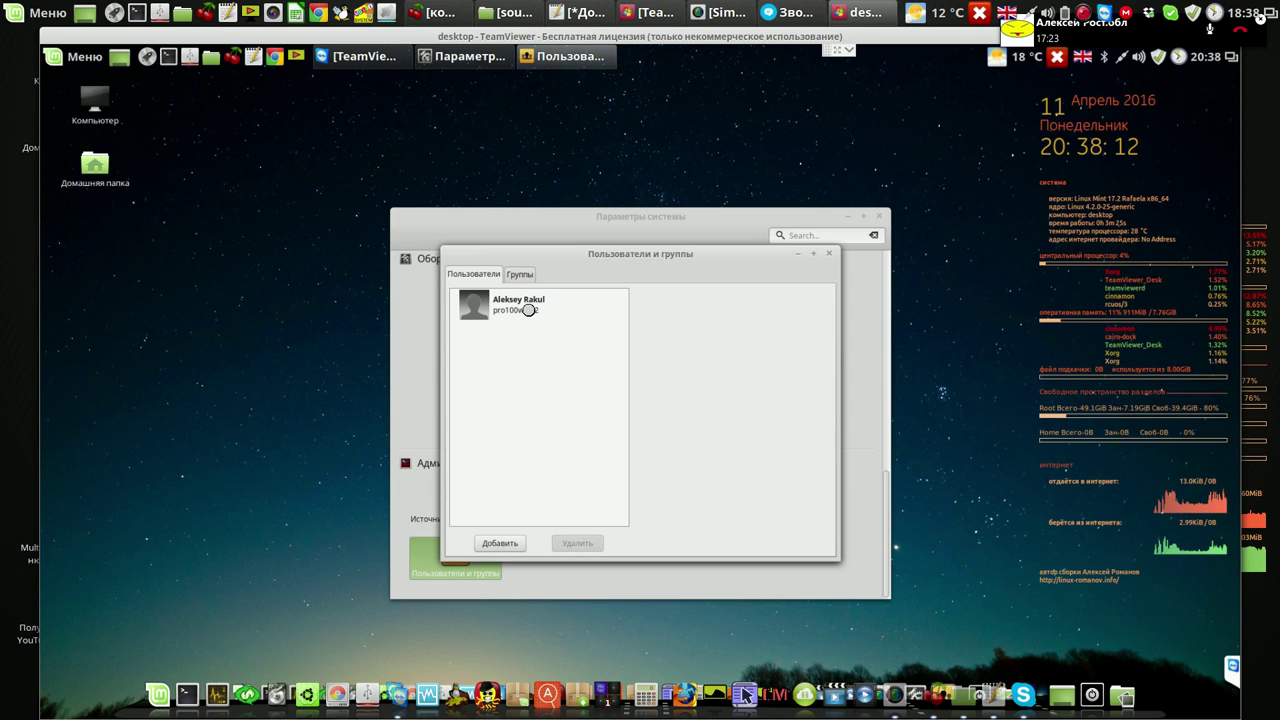
click(528, 310)
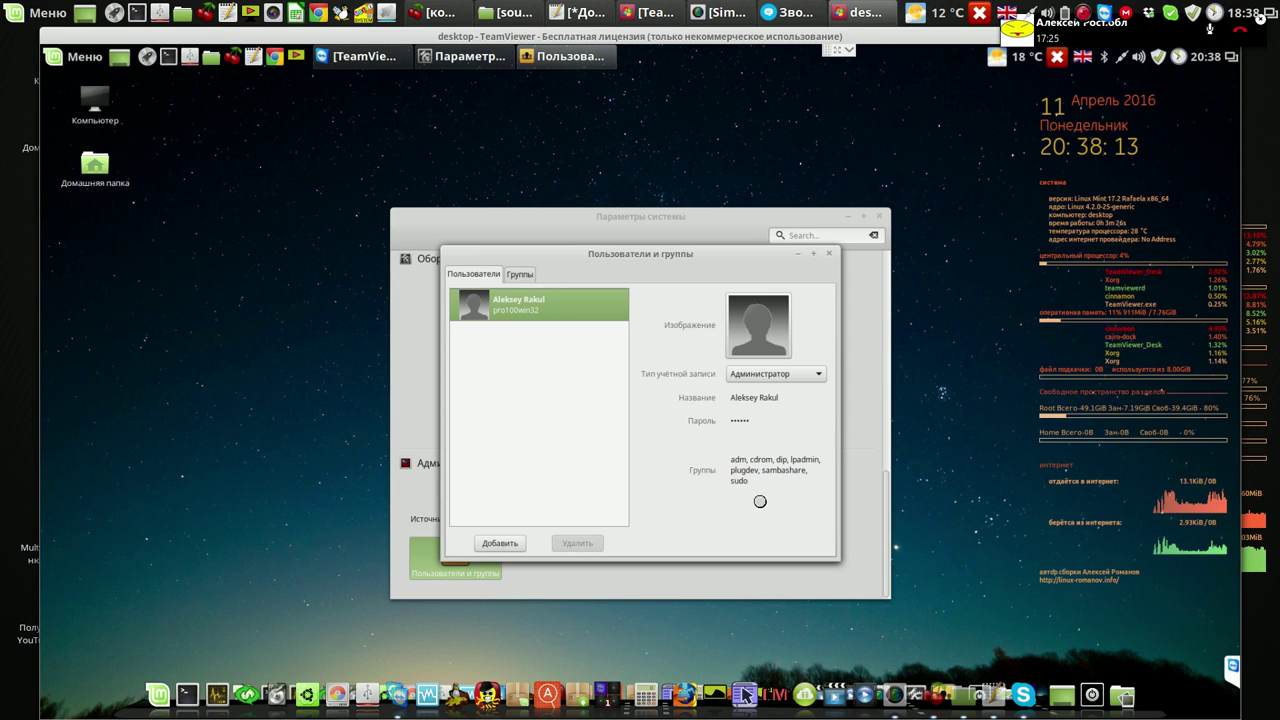
Enter the new account password in the Пароль field, confirm it, and apply the change
click(762, 424)
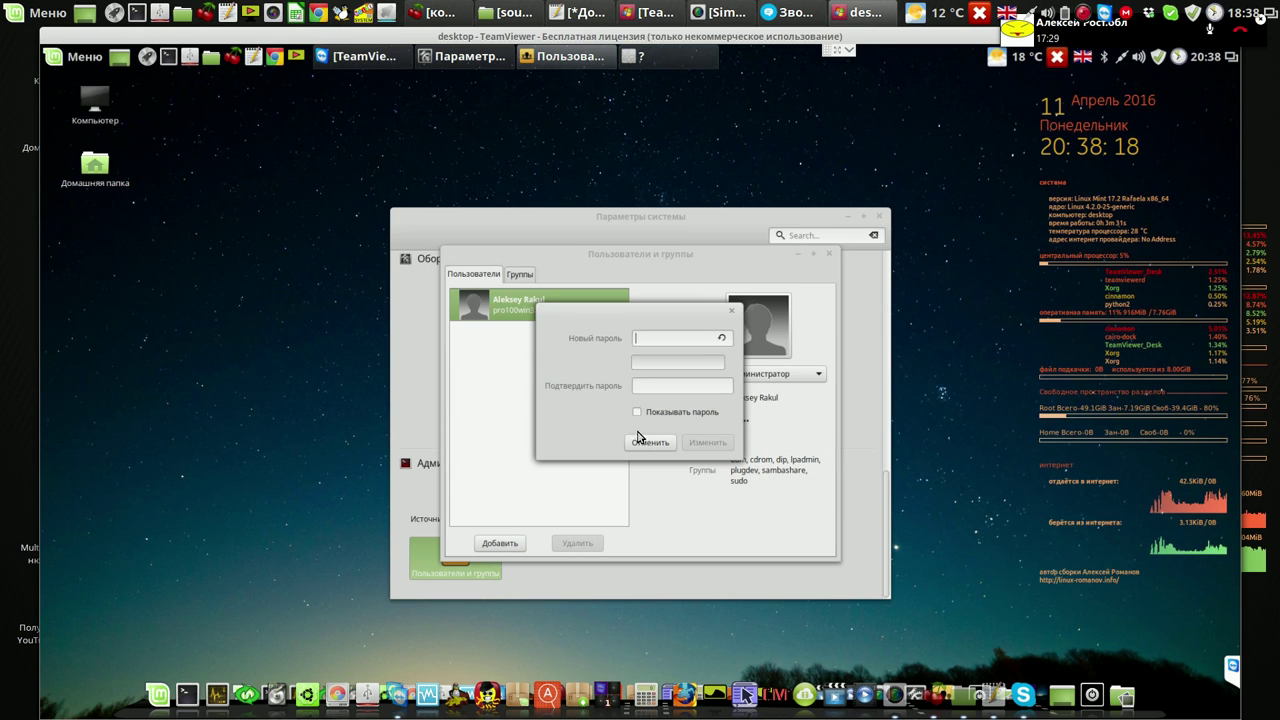
text(1)
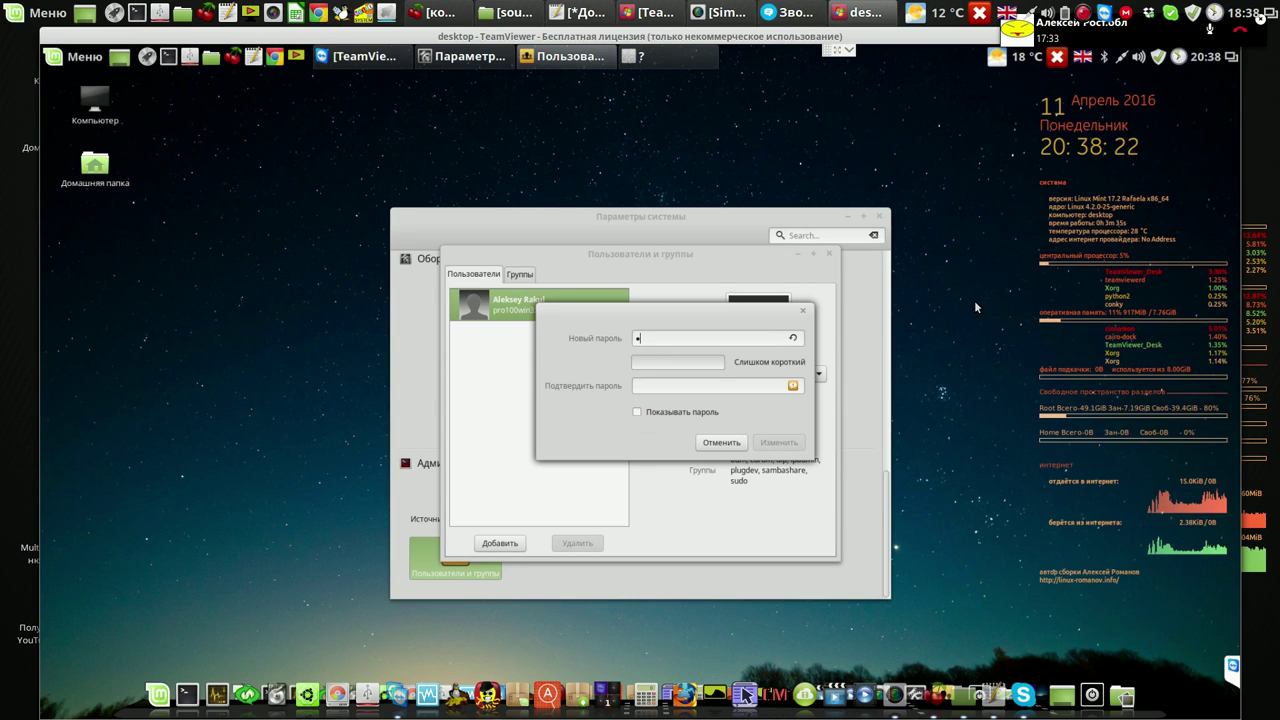
text(2345)
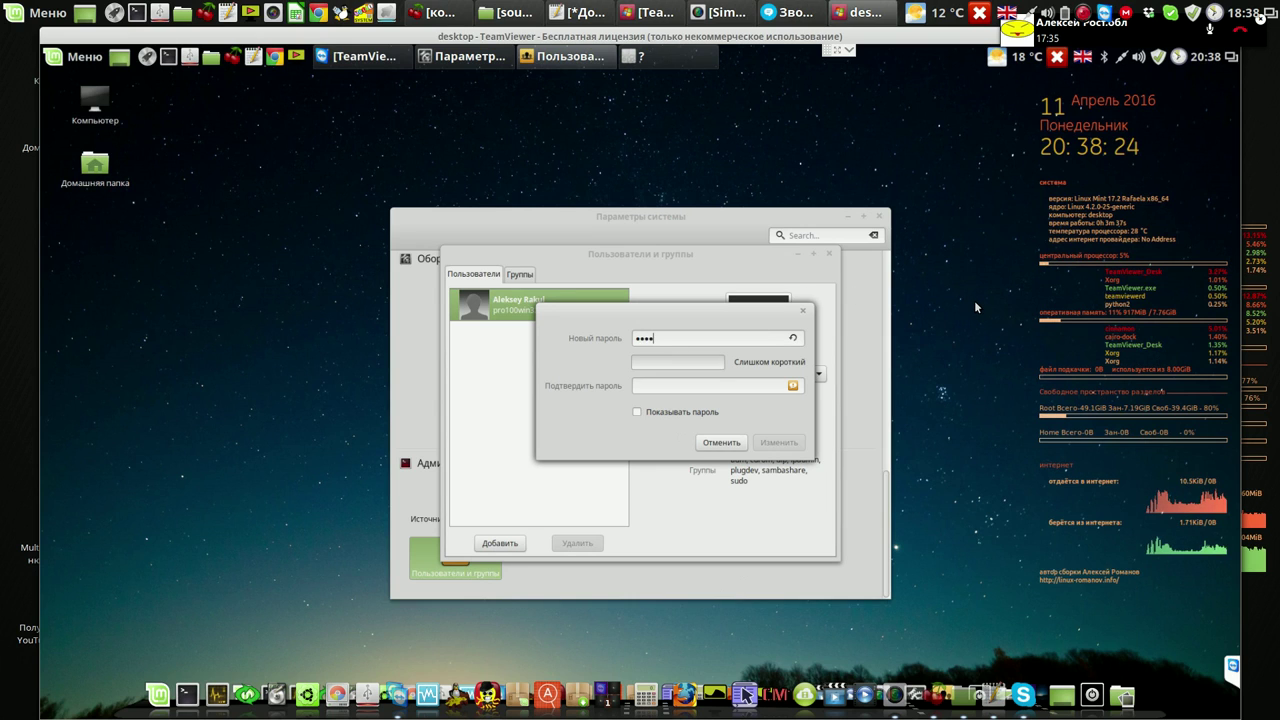
text(6789)
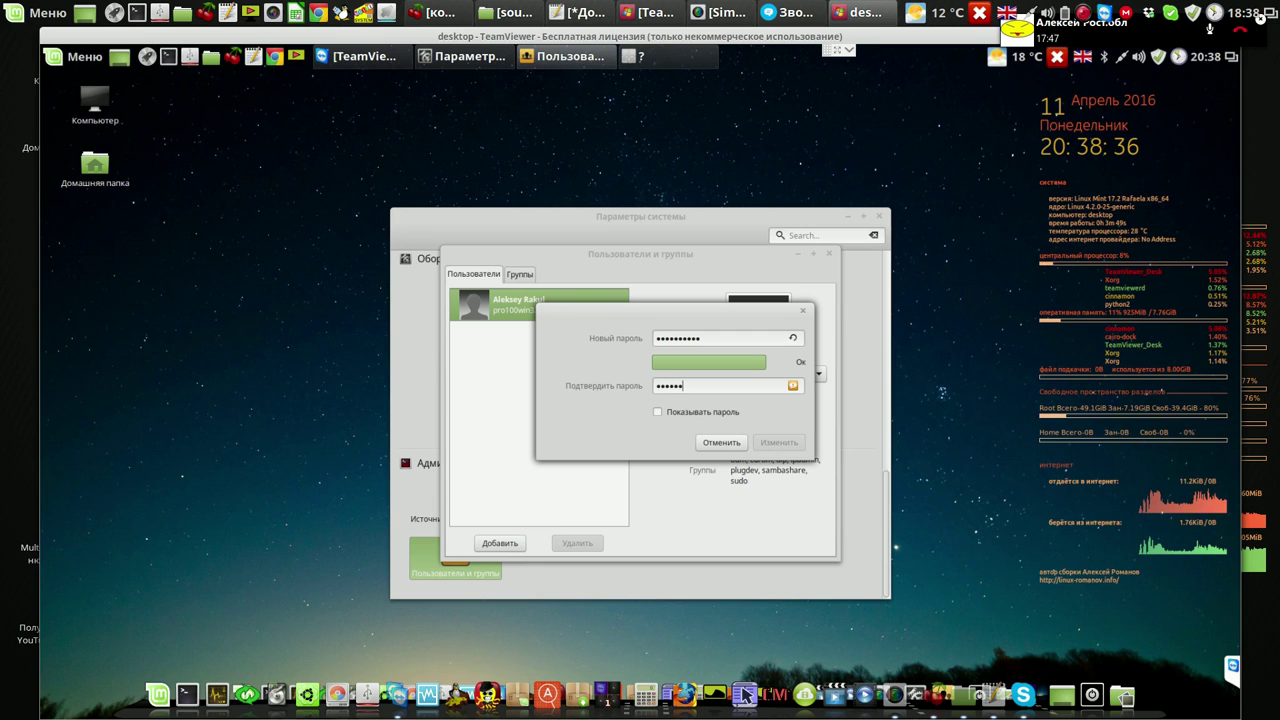
text(12)
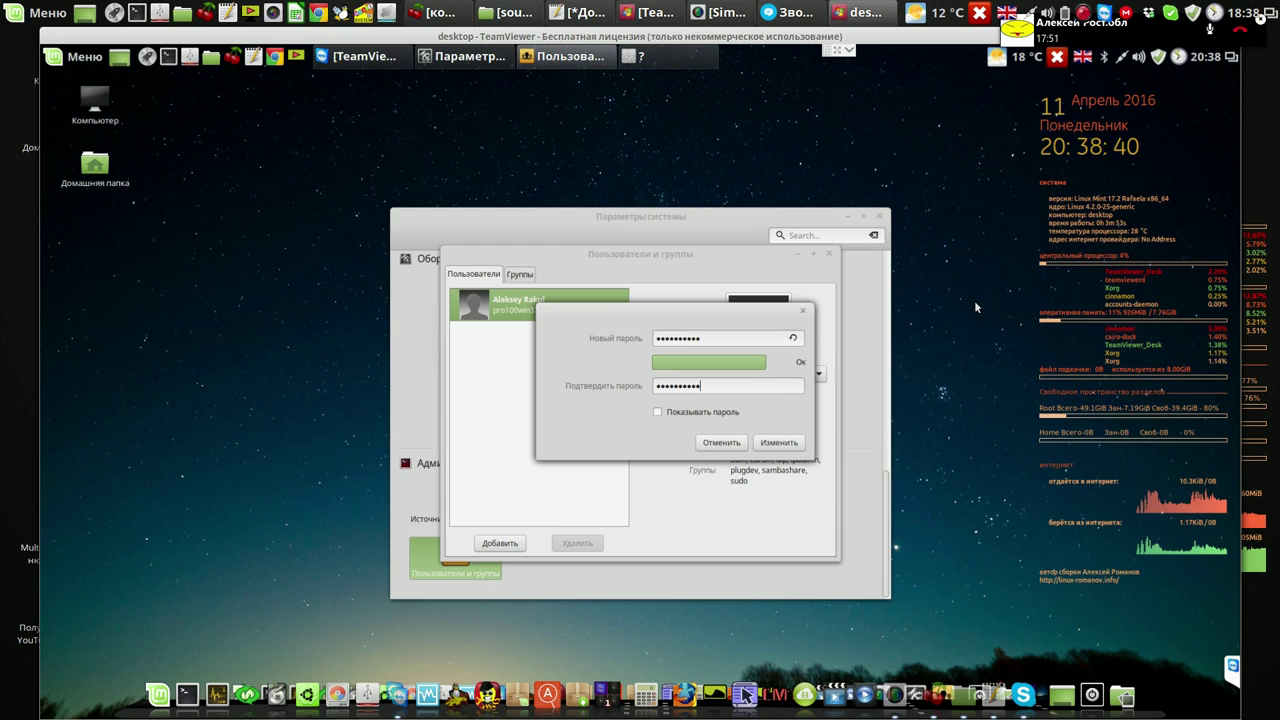
key(Return)
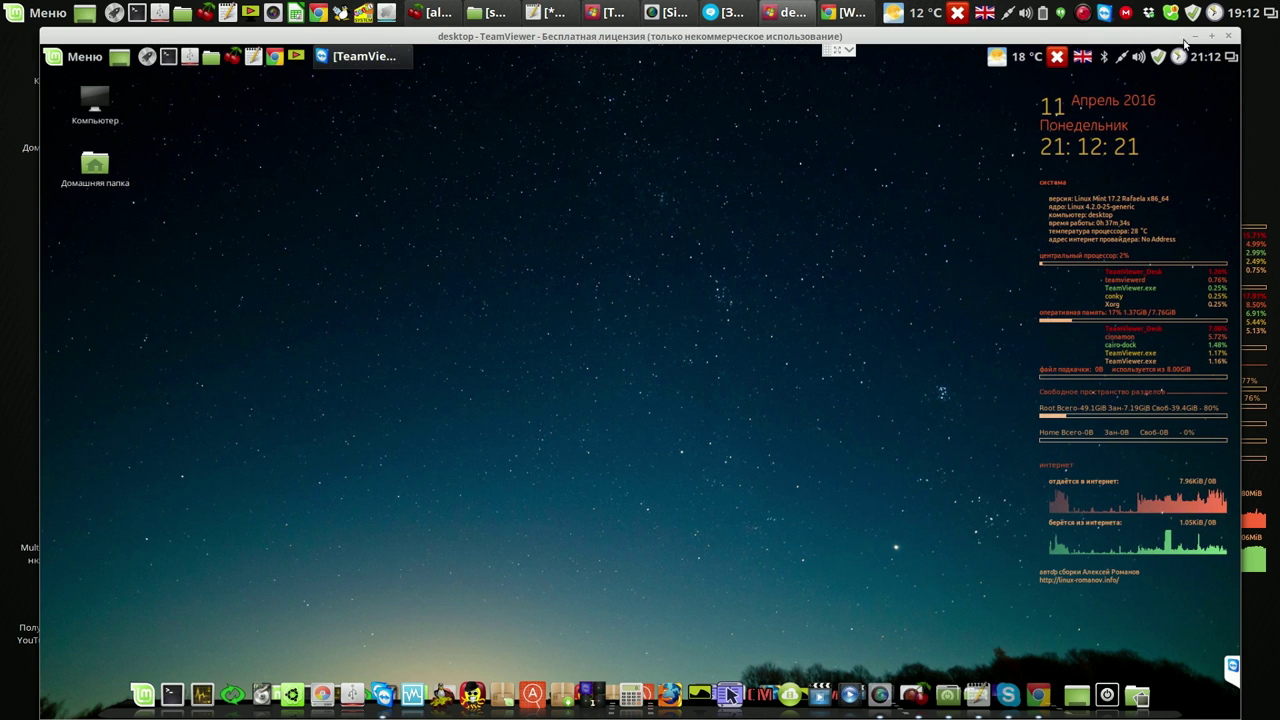
Un-maximize and shrink the TeamViewer session window, then bring the Skype call window forward
drag(1237, 34, 979, 48)
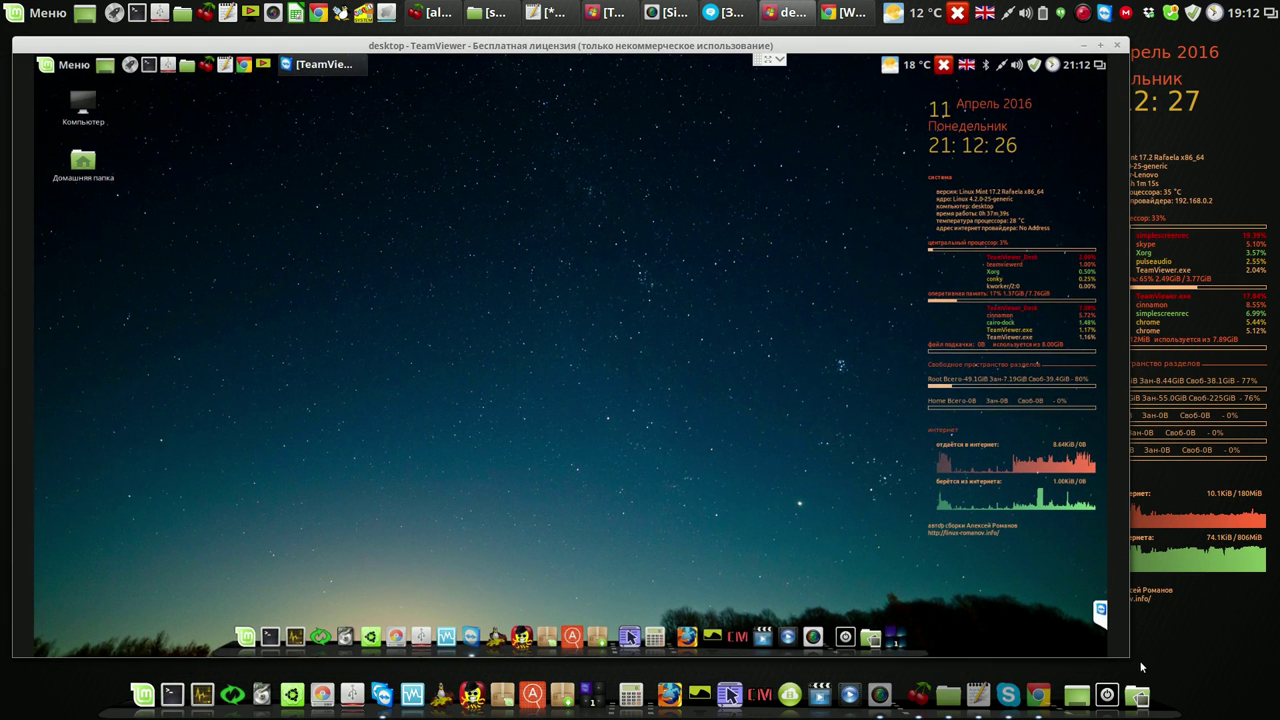
drag(1126, 651, 1062, 632)
click(735, 12)
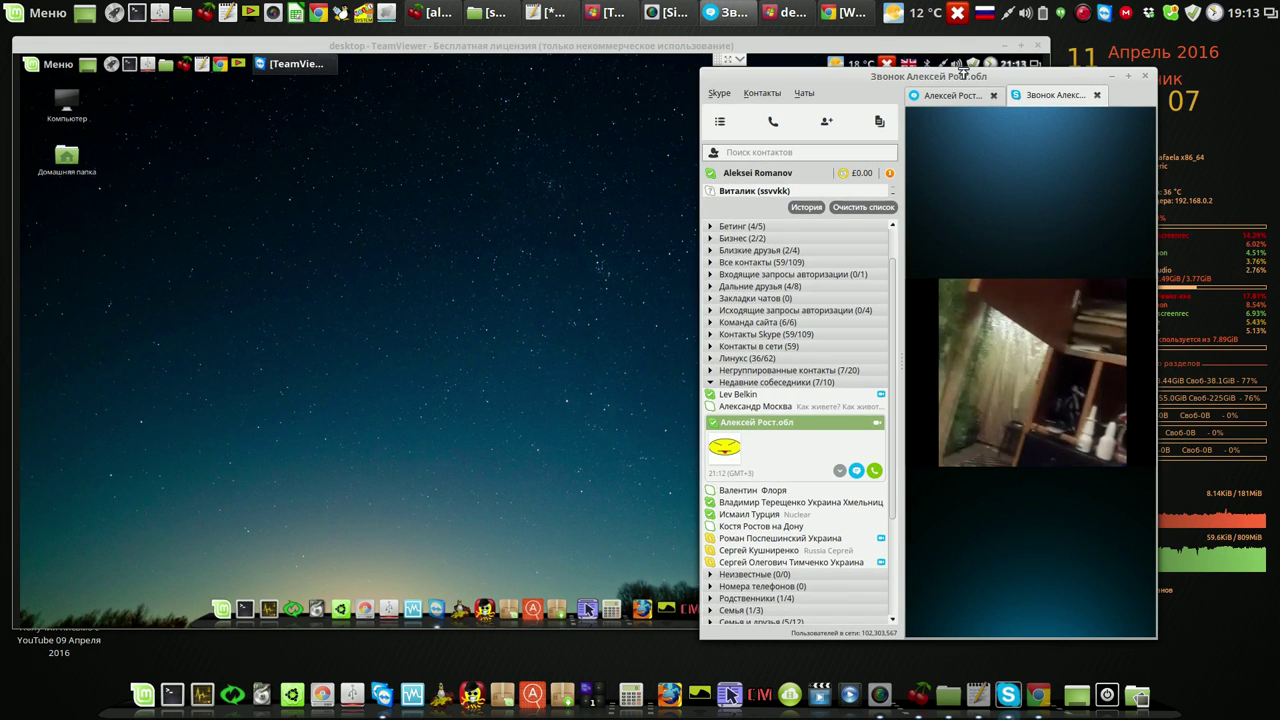